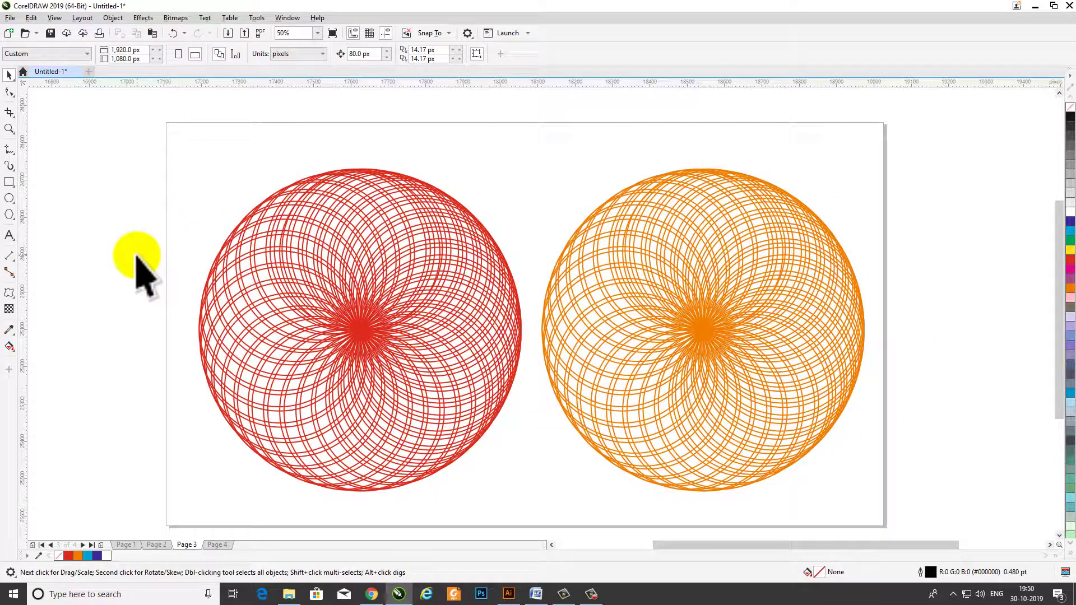
Add a blank page 5 and draw a circle about 460 px in diameter on its left half.
key(Page_Down)
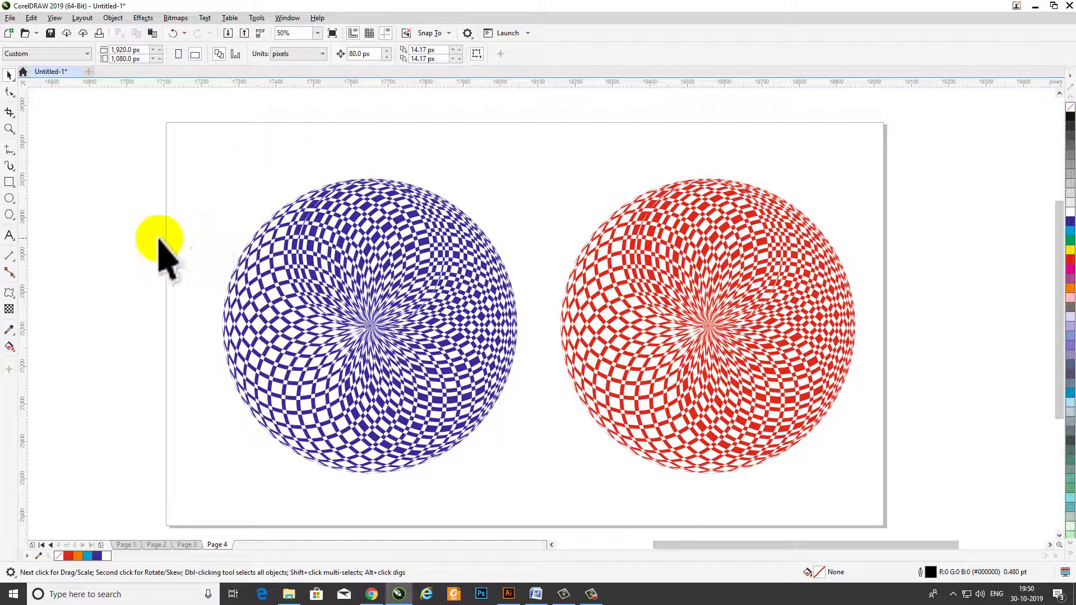
click(186, 544)
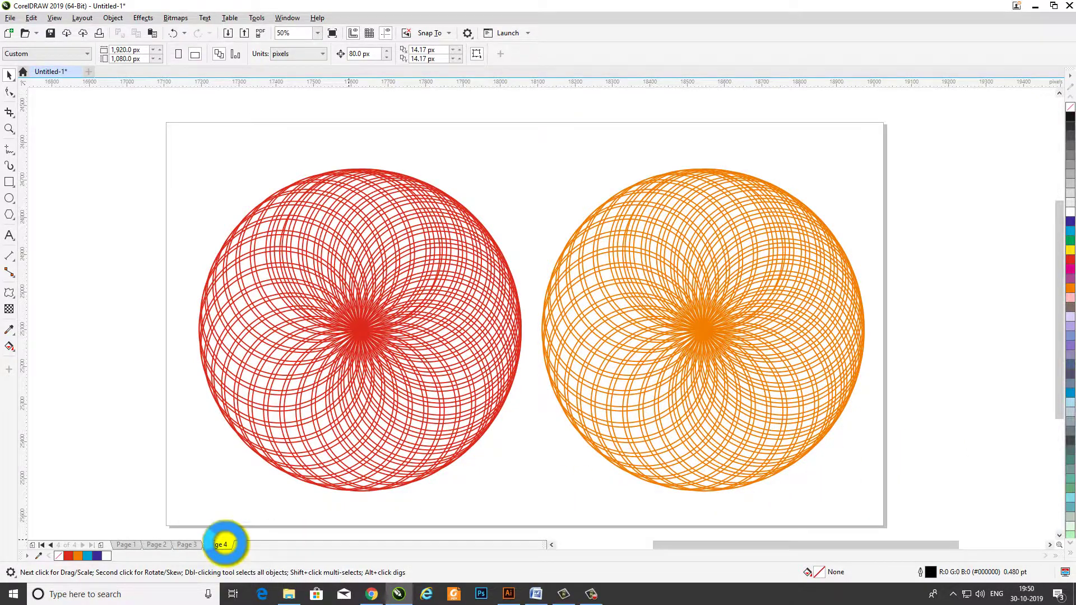
click(221, 545)
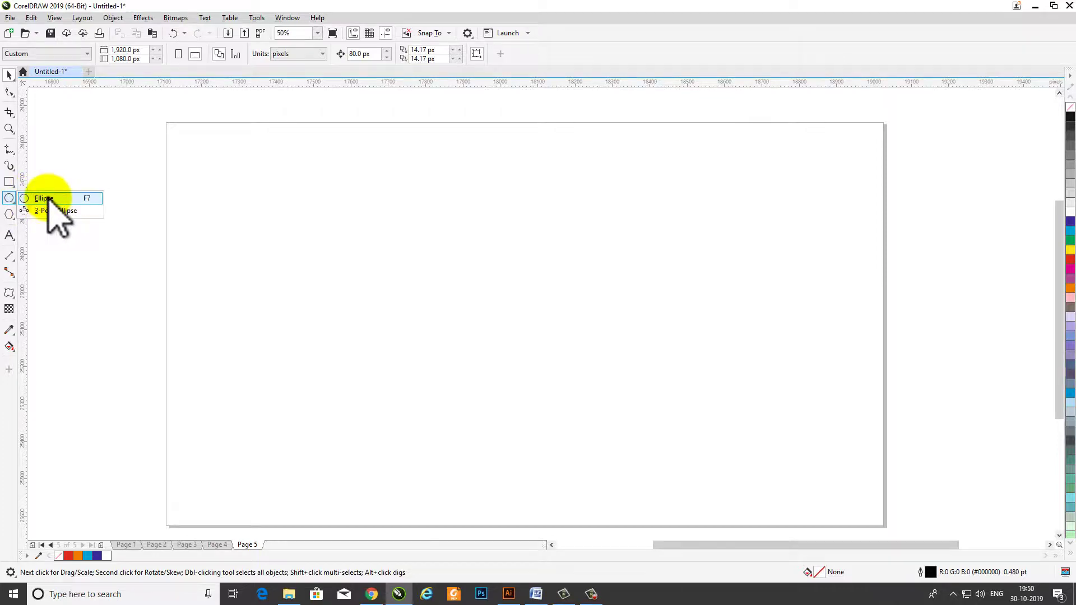
click(48, 199)
drag(239, 237, 413, 411)
key(space)
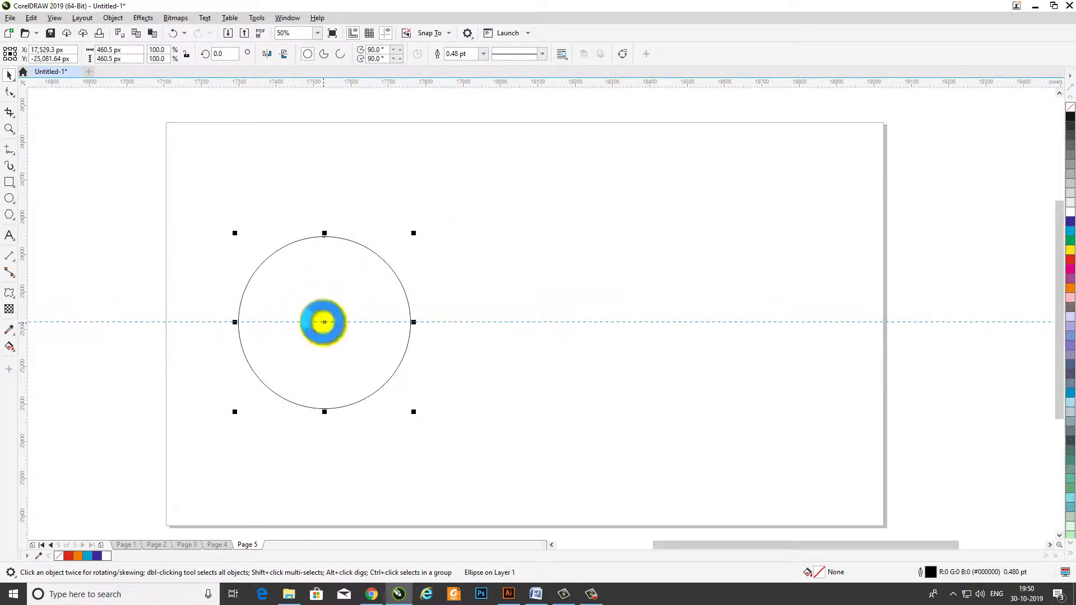
Place a horizontal and a vertical guideline crossing at the circle's centre.
drag(324, 322, 324, 323)
click(374, 305)
drag(23, 289, 323, 320)
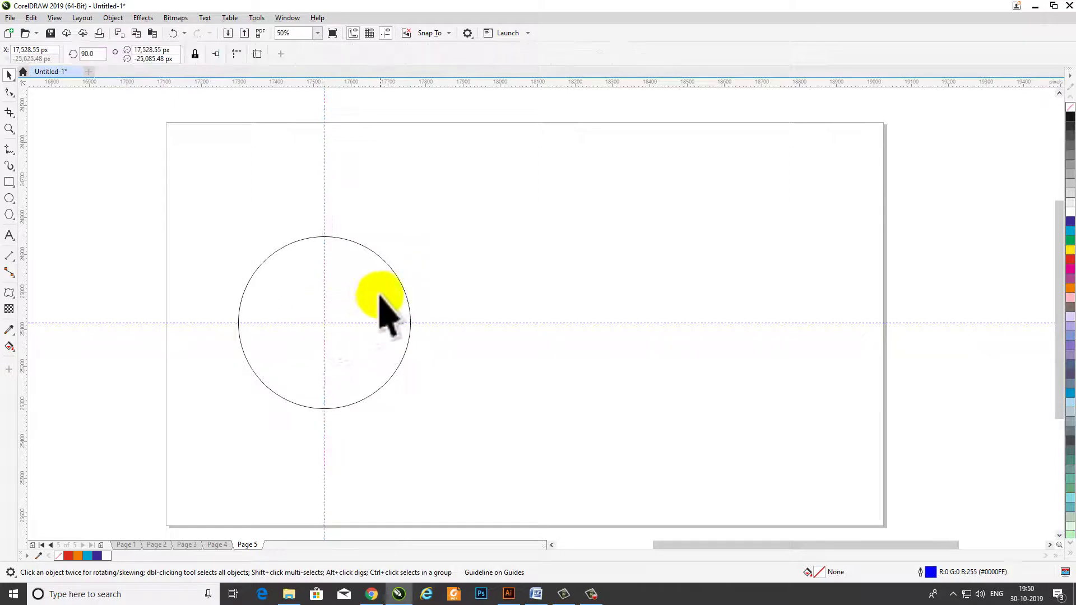
Set the circle's outline width to 1.5 pt.
click(367, 289)
scroll(280, 277, up, 1)
scroll(386, 255, down, 2)
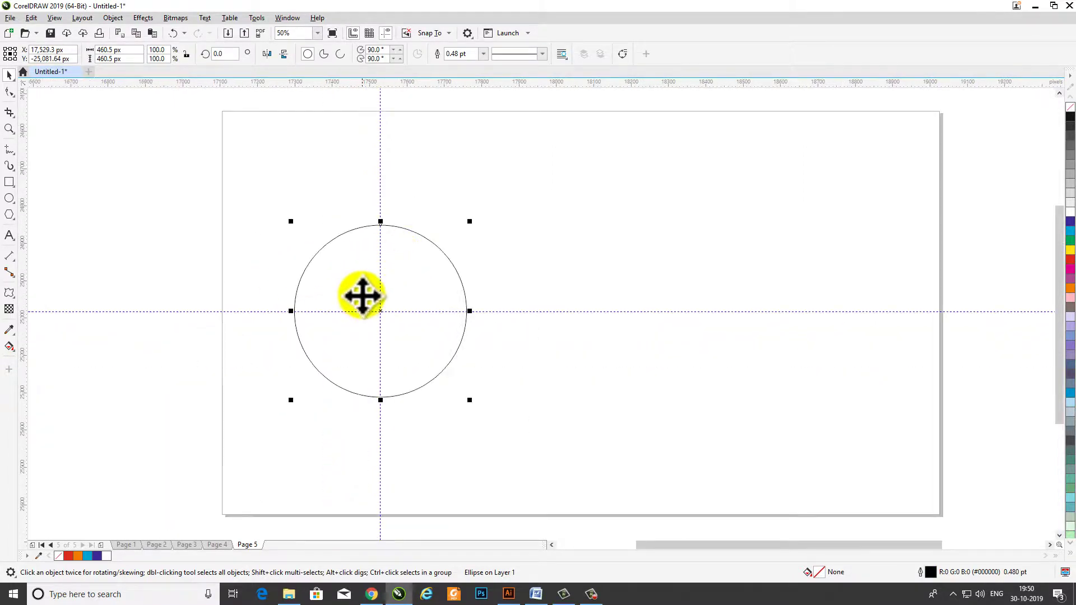
click(460, 55)
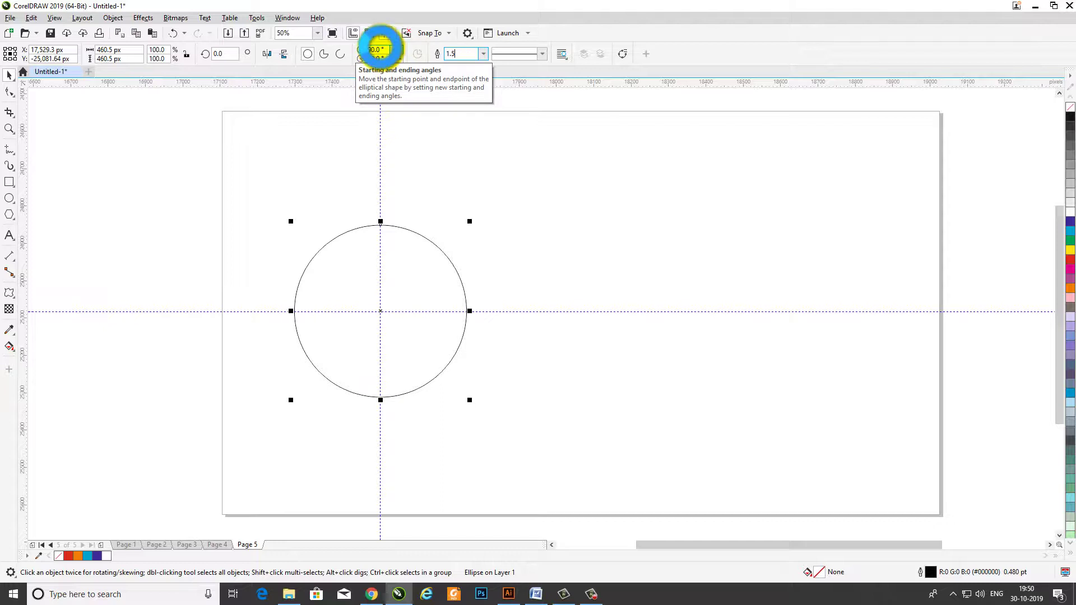
key(Return)
Copy and paste the circle in place, and shift the copy about 30 px to the left of the original.
key(z)
drag(149, 137, 732, 496)
key(space)
click(499, 227)
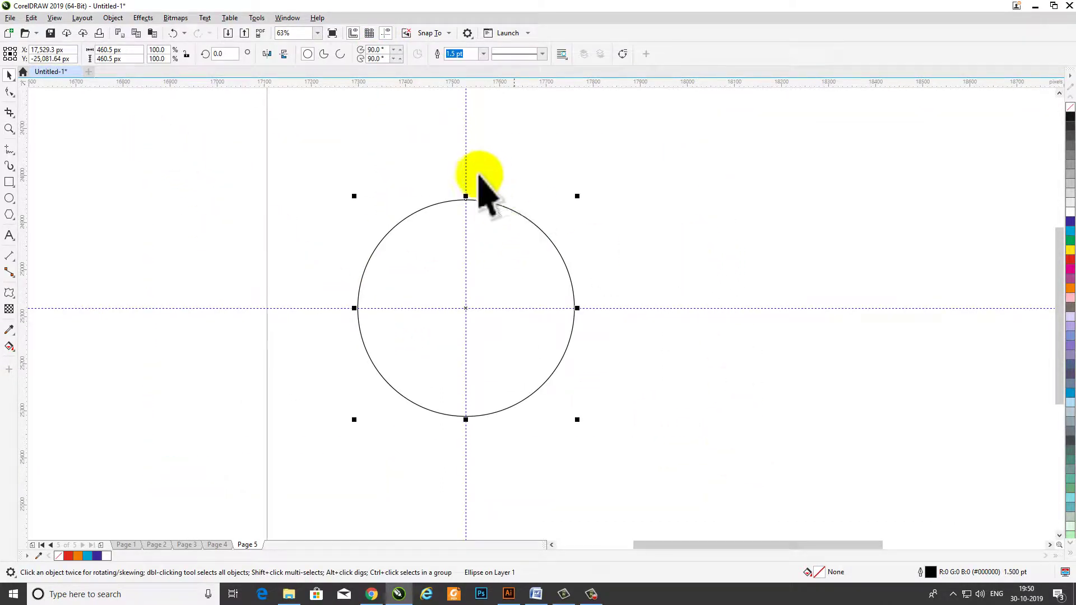
click(32, 18)
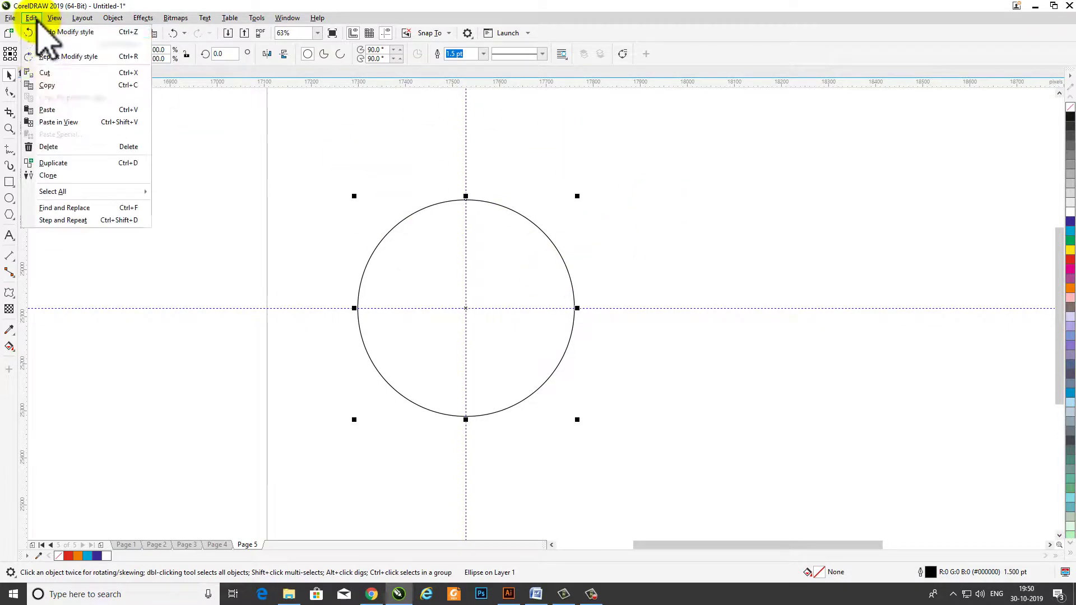
click(47, 85)
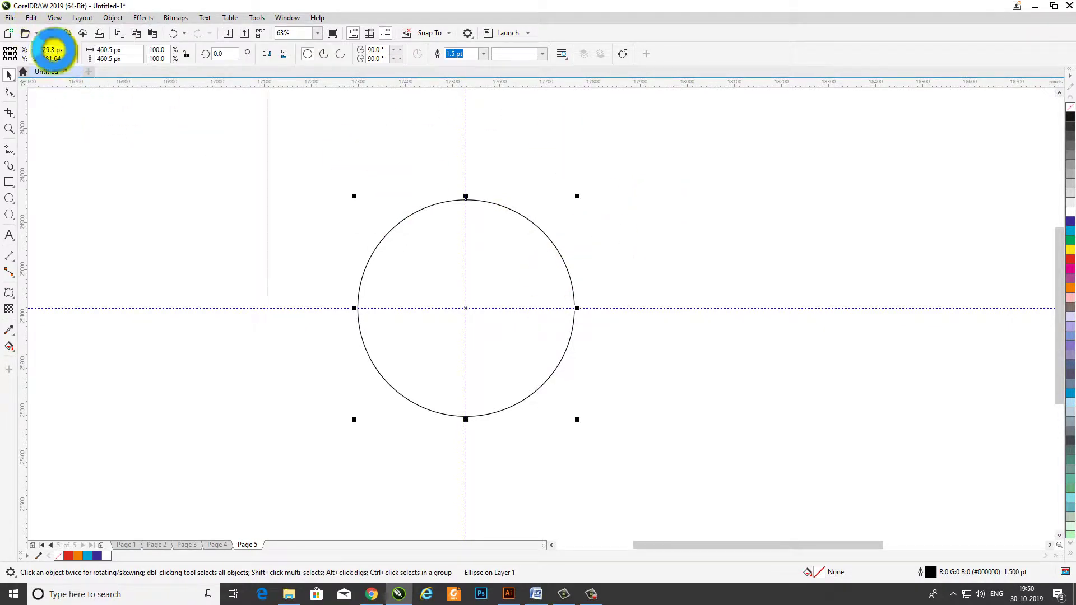
click(35, 19)
click(84, 109)
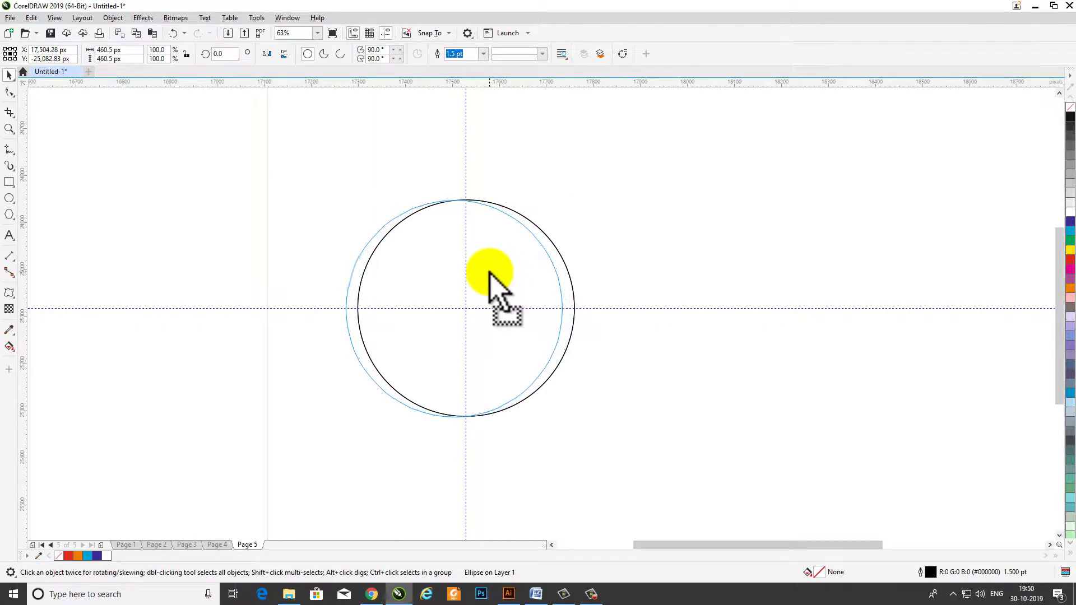
drag(486, 273, 487, 272)
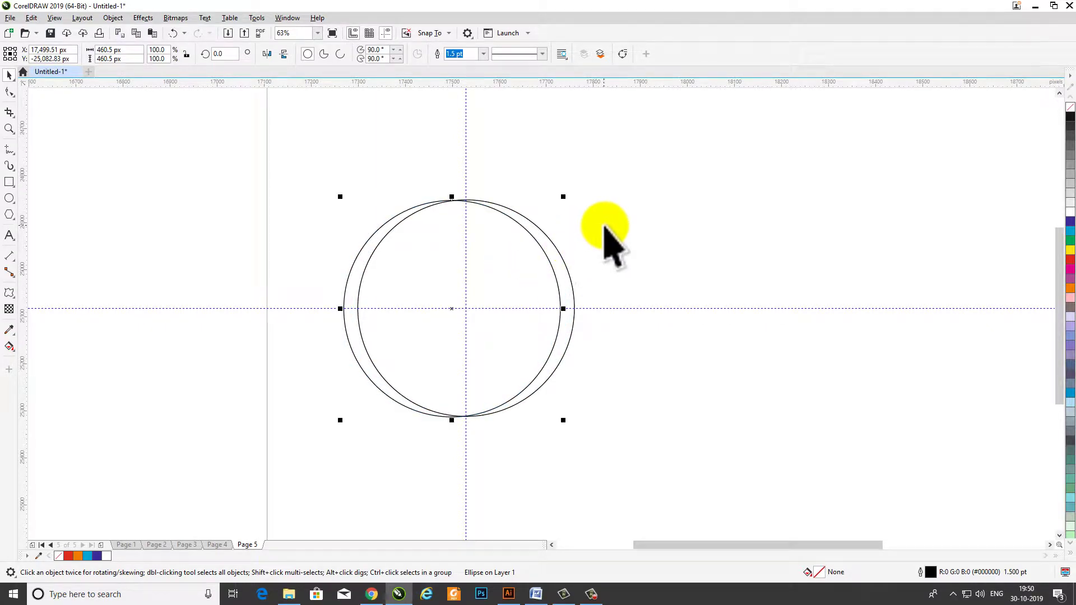
Try to make a rotated duplicate of the shifted circle about a pivot on its lower-right edge.
click(377, 233)
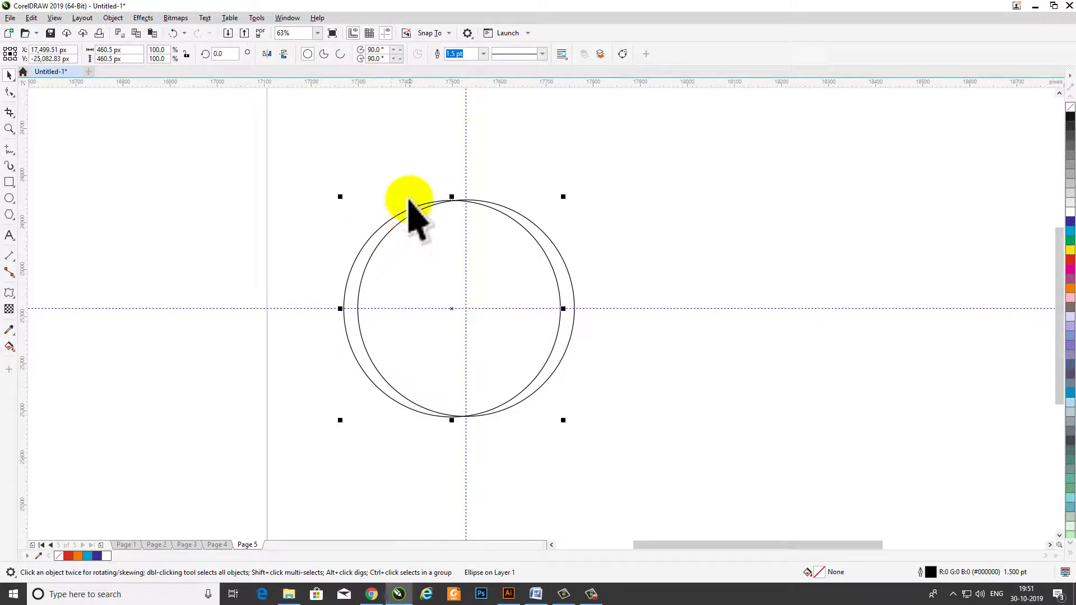
click(372, 223)
click(377, 231)
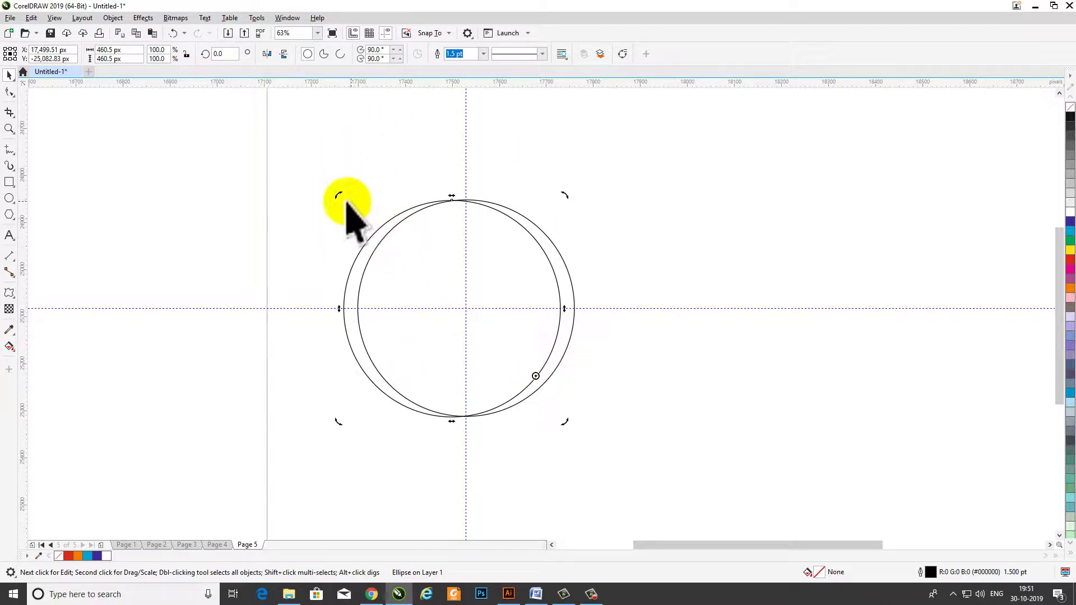
drag(338, 195, 380, 182)
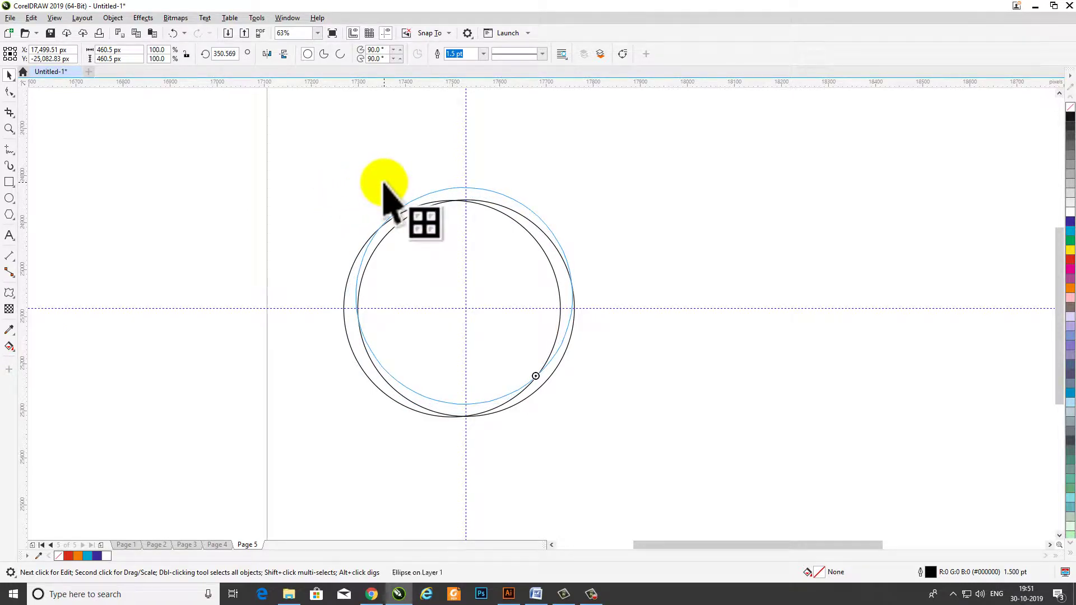
drag(385, 182, 385, 183)
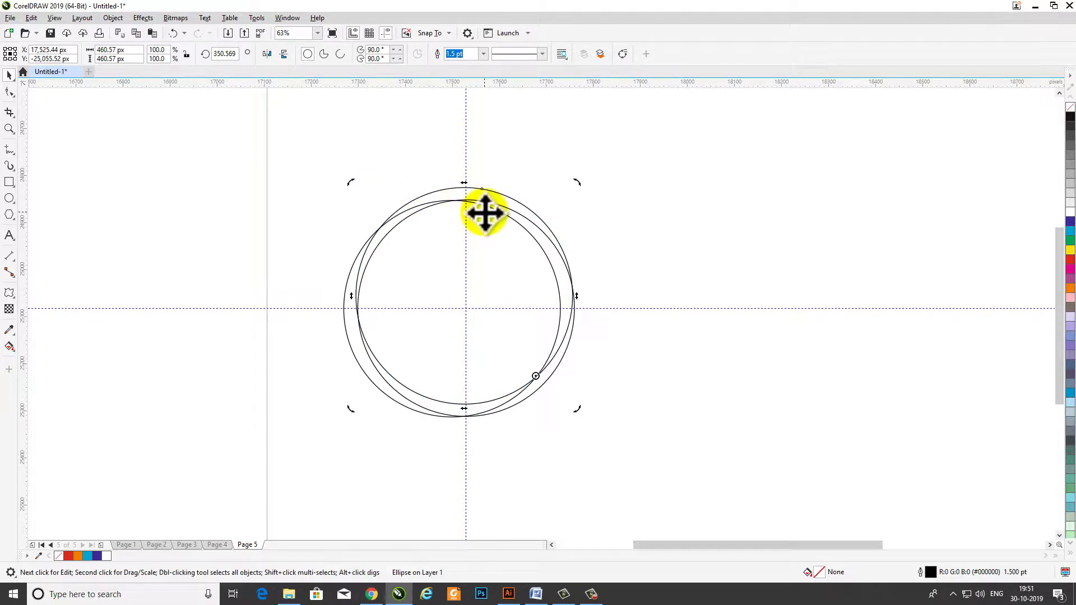
click(376, 221)
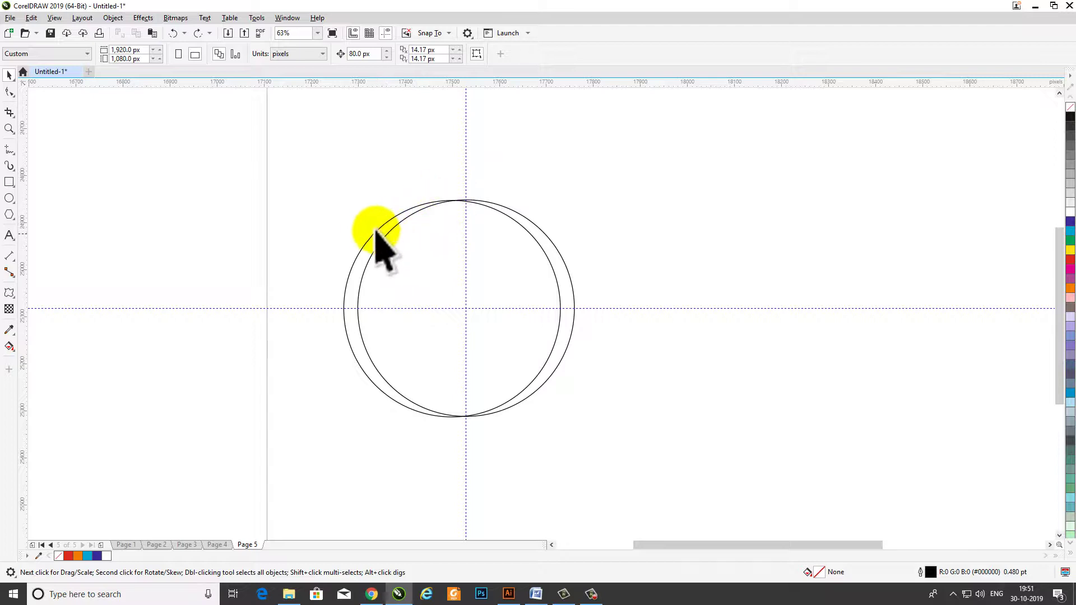
Set the shifted circle's rotation centre on its lower-right edge and create a duplicate rotated about 11.6° clockwise around it.
click(372, 233)
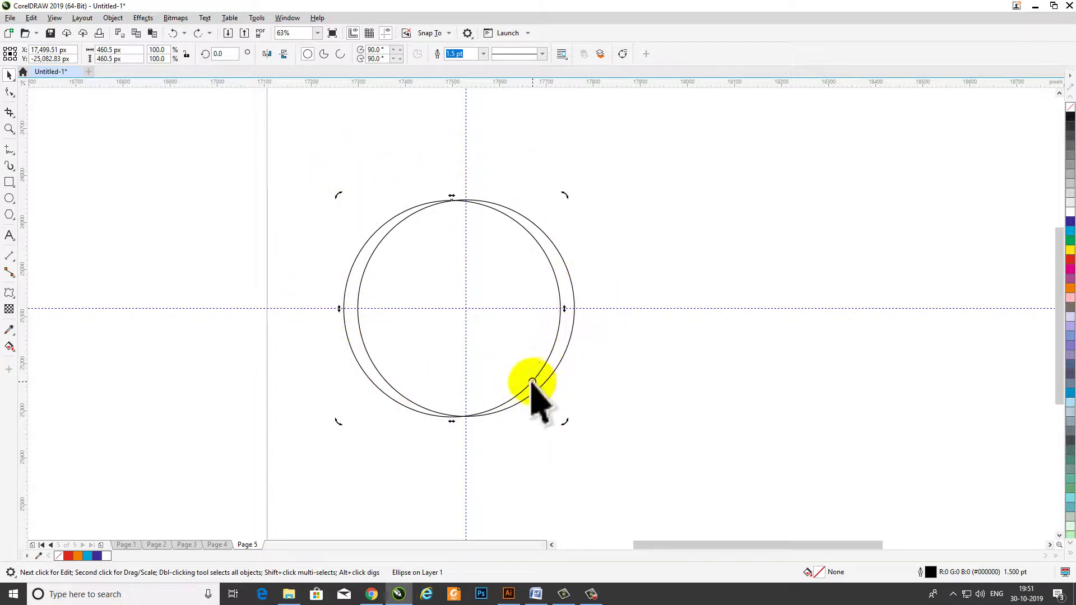
drag(532, 382, 533, 381)
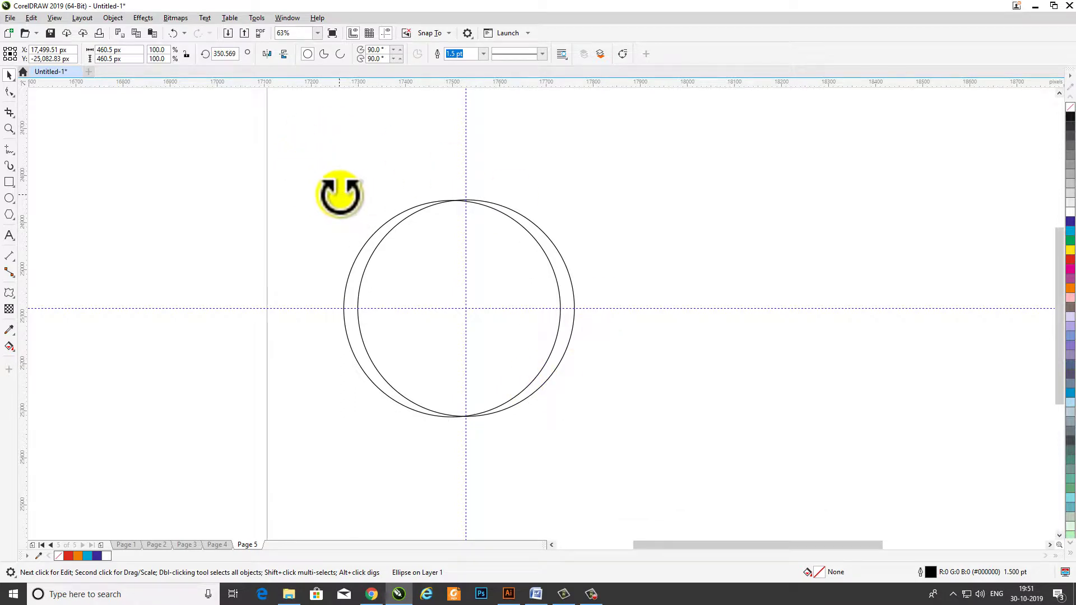
drag(340, 195, 378, 177)
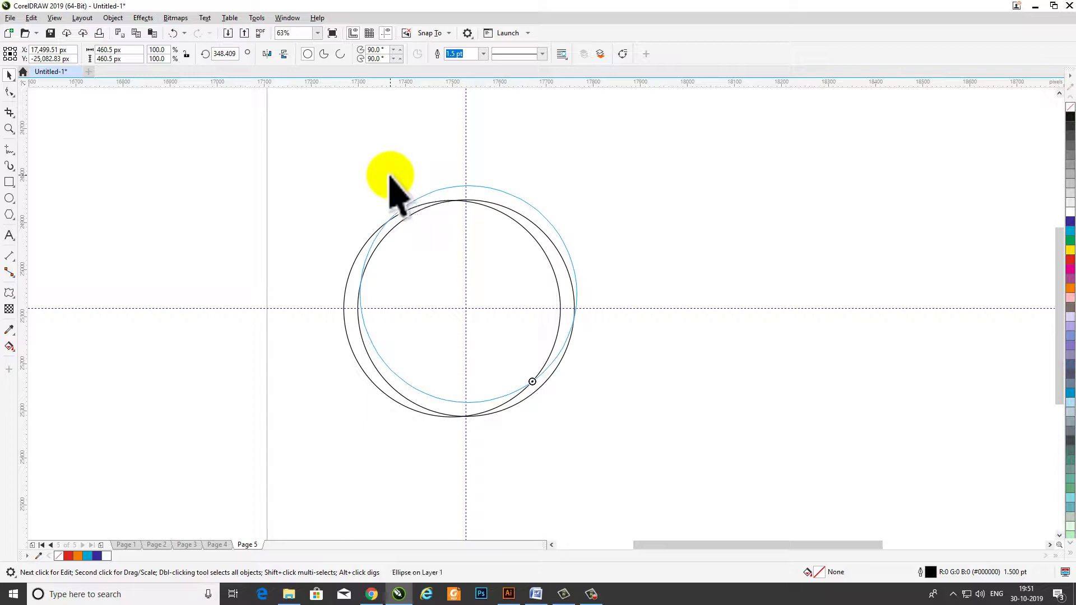
drag(398, 193, 399, 193)
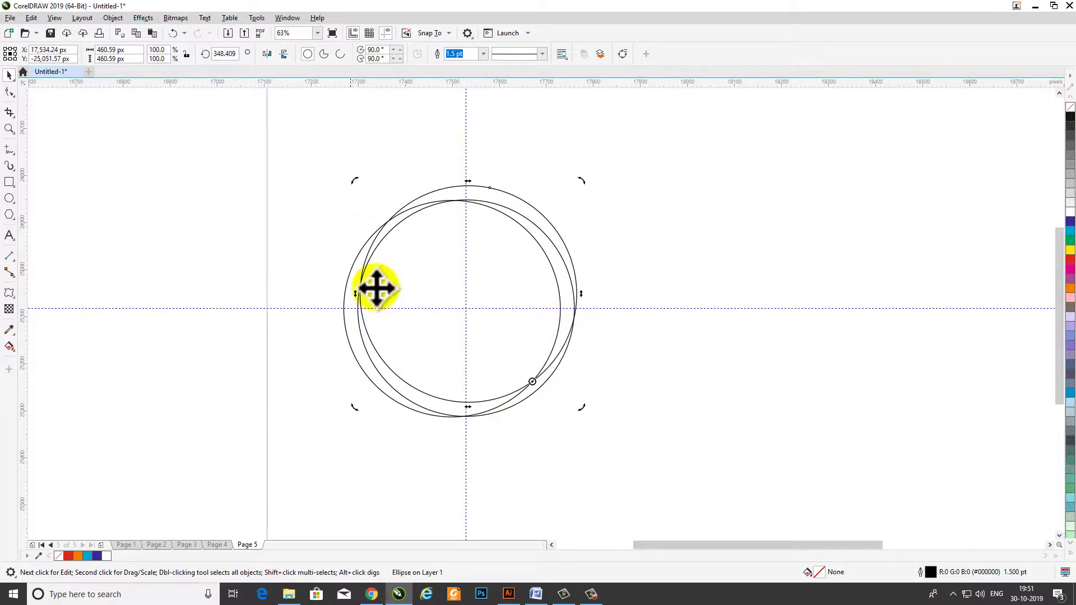
Repeat the rotated duplication around the same pivot until the copies go round the full circle several times.
key(ctrl+r)
key(ctrl+r)
key(ctrl+r)
key(ctrl+r)
key(ctrl+r)
key(ctrl+r)
key(ctrl+r)
key(ctrl+r)
key(ctrl+r)
key(ctrl+r)
key(ctrl+r)
key(ctrl+r)
key(ctrl+r)
key(ctrl+r)
key(ctrl+r)
key(ctrl+r)
key(ctrl+r)
key(ctrl+r)
key(ctrl+r)
key(ctrl+r)
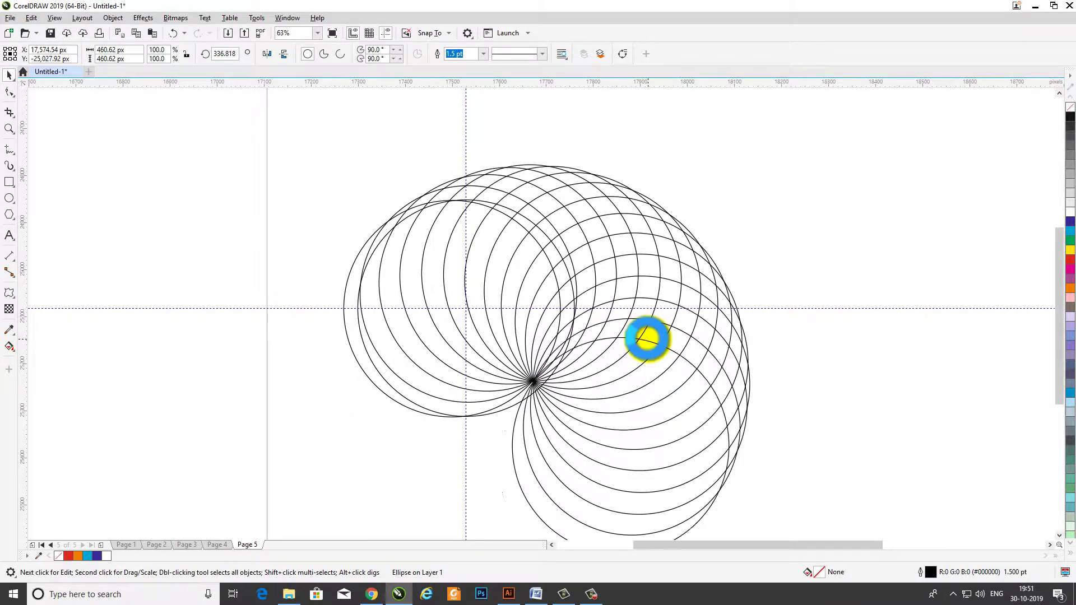
click(647, 338)
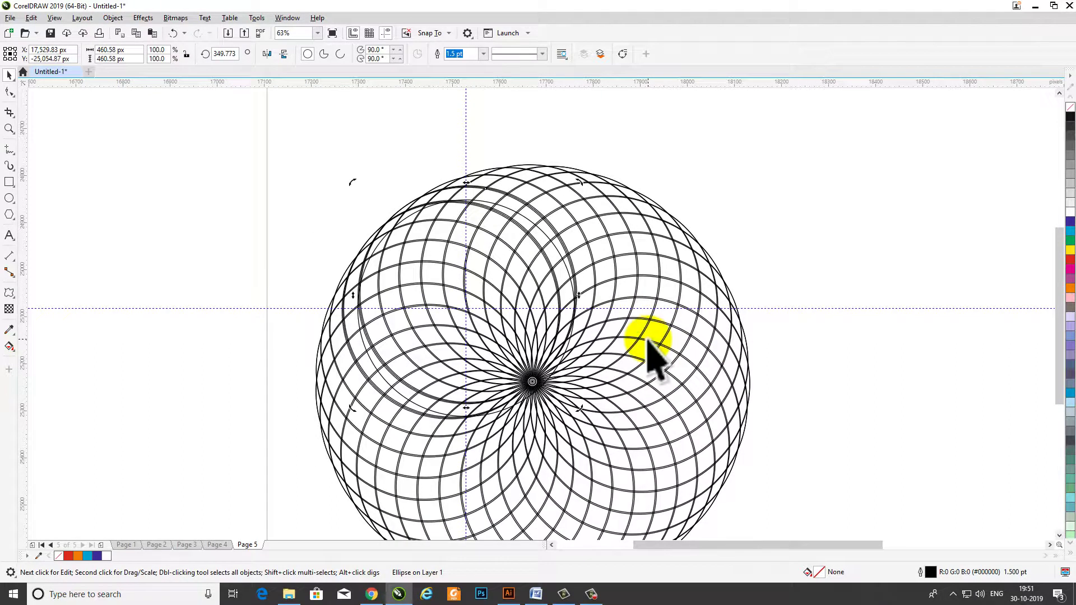
click(647, 338)
click(647, 338)
click(647, 338)
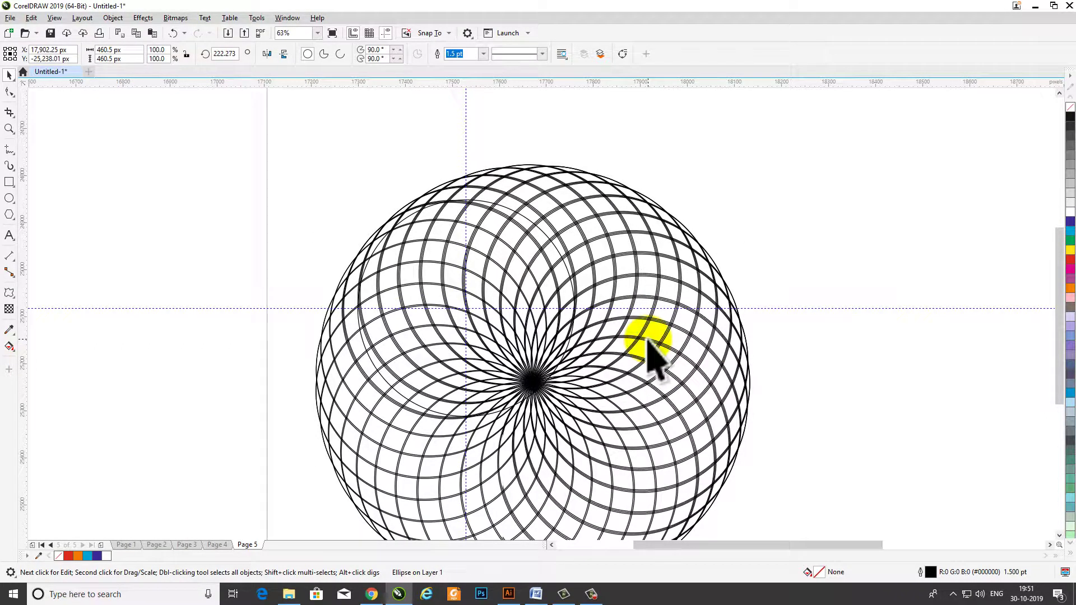
key(ctrl+r)
key(ctrl+r)
key(ctrl+r)
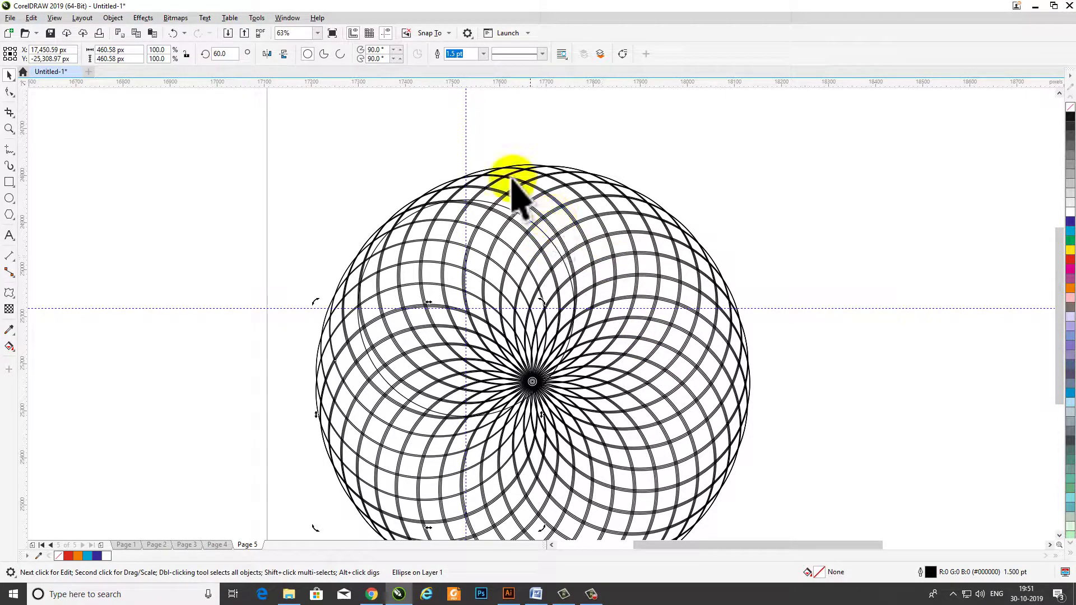
Select all the circles, combine them into one curve, and move it up onto the page.
scroll(512, 179, down, 1)
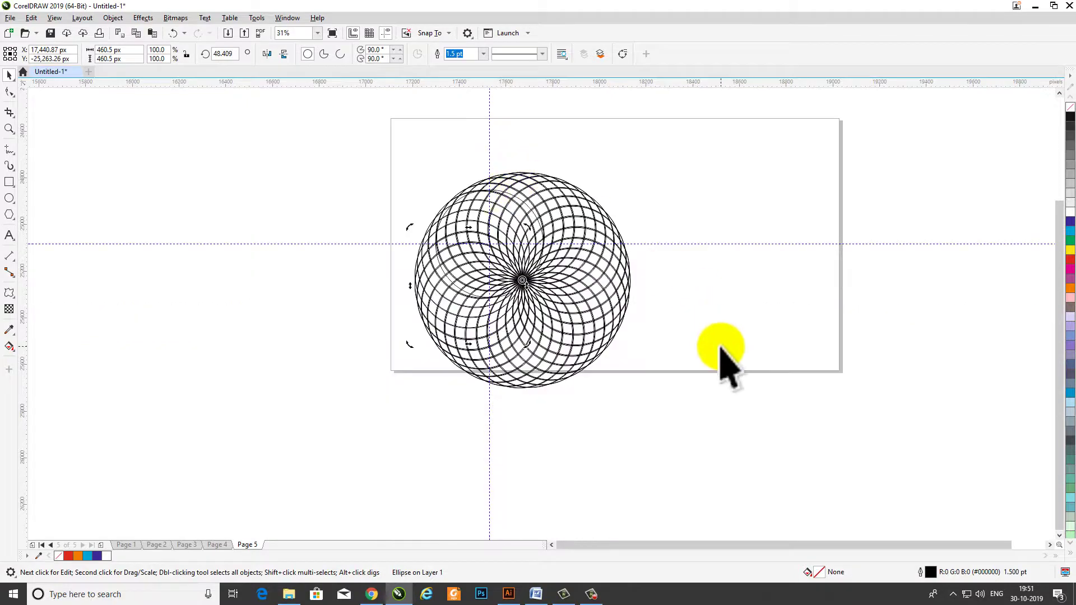
click(698, 391)
drag(676, 409, 303, 122)
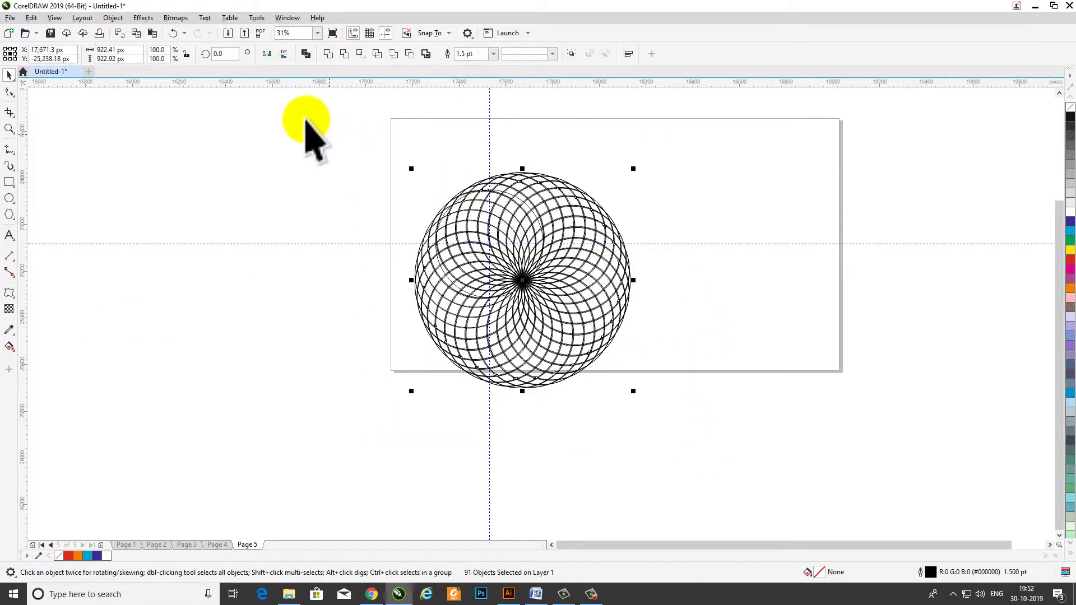
click(113, 17)
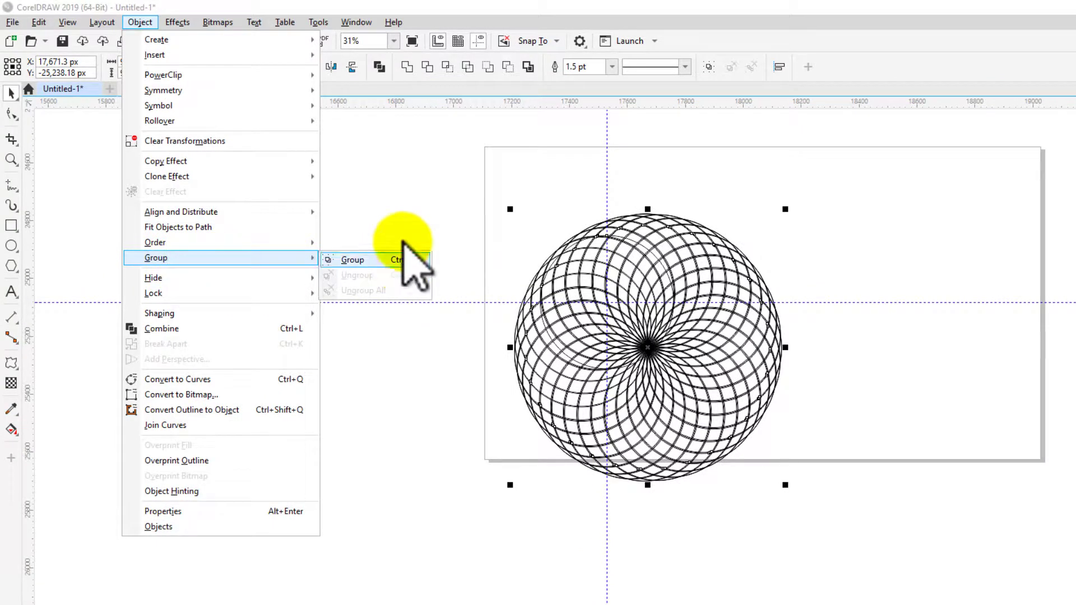
click(394, 178)
drag(381, 149, 852, 554)
click(137, 23)
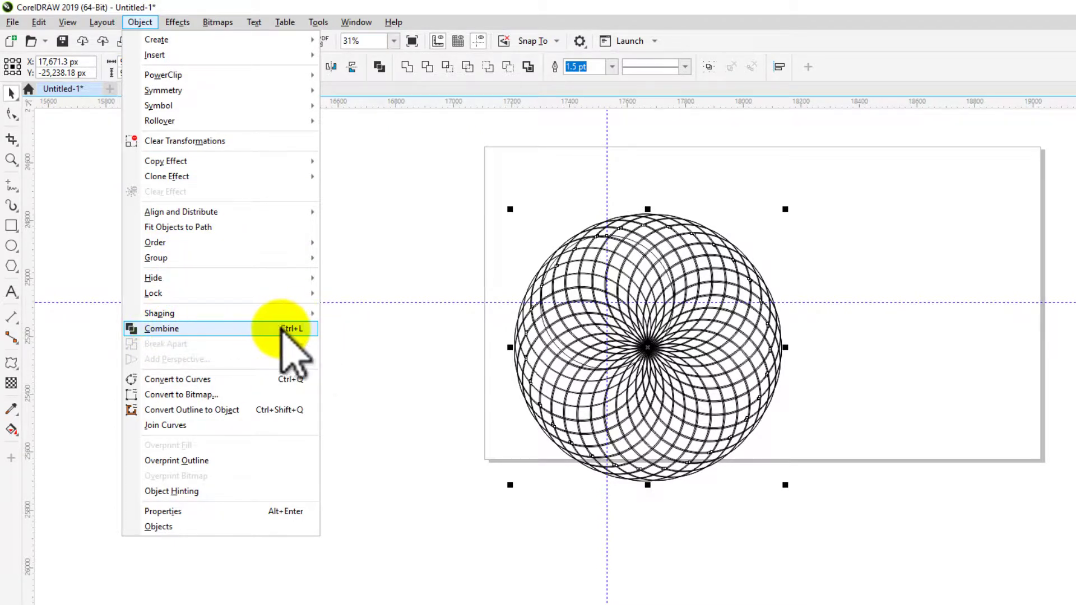
click(232, 334)
drag(660, 320, 657, 292)
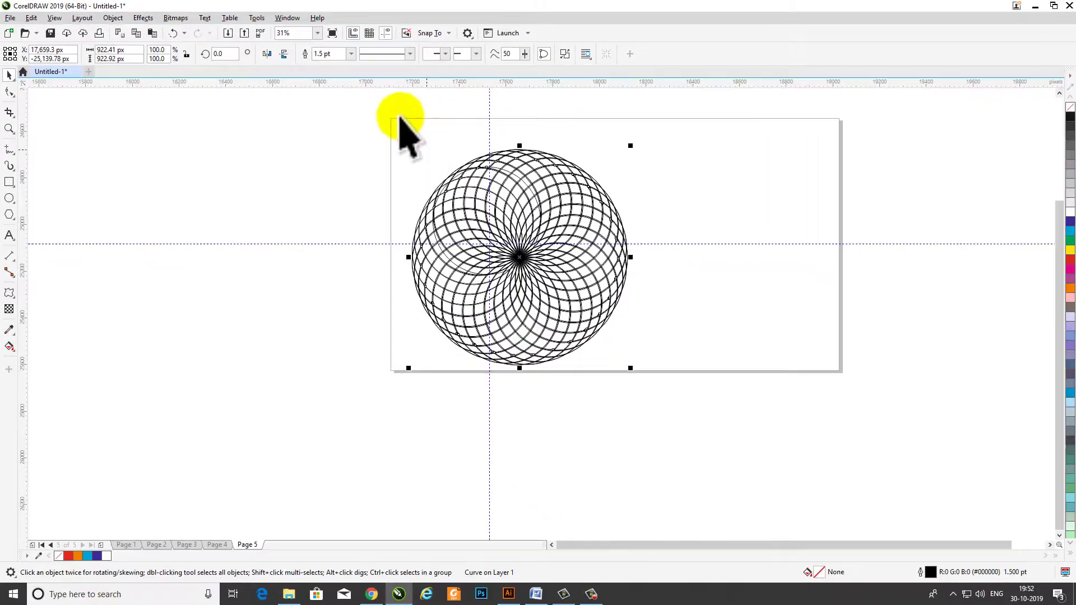
Try a red outline and a red fill on the combined pattern, nudge it upward, and undo these changes.
key(z)
drag(368, 101, 858, 404)
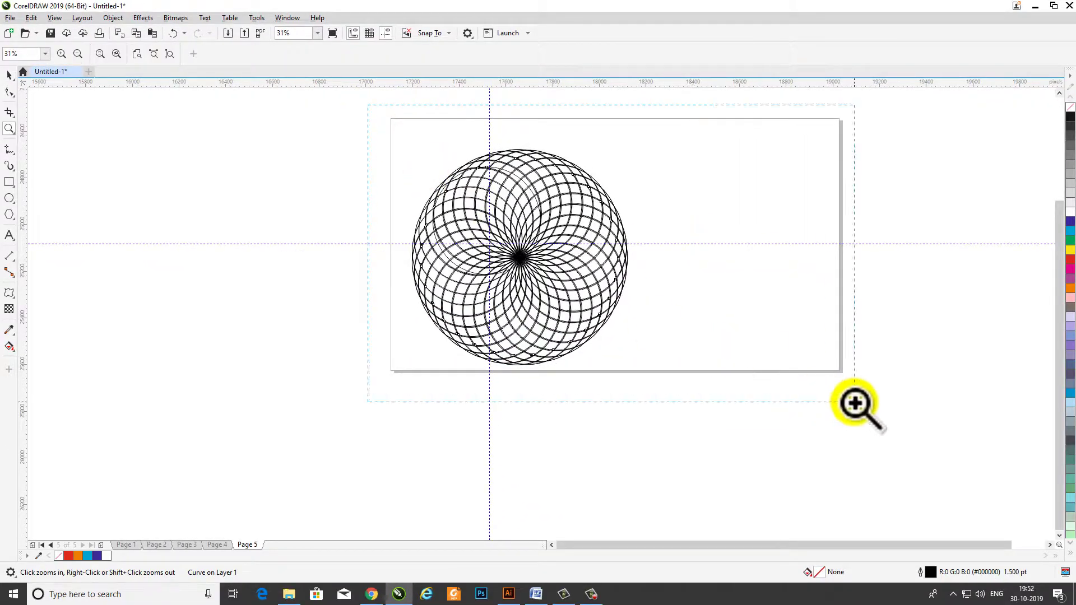
right_click(1070, 269)
key(ctrl+z)
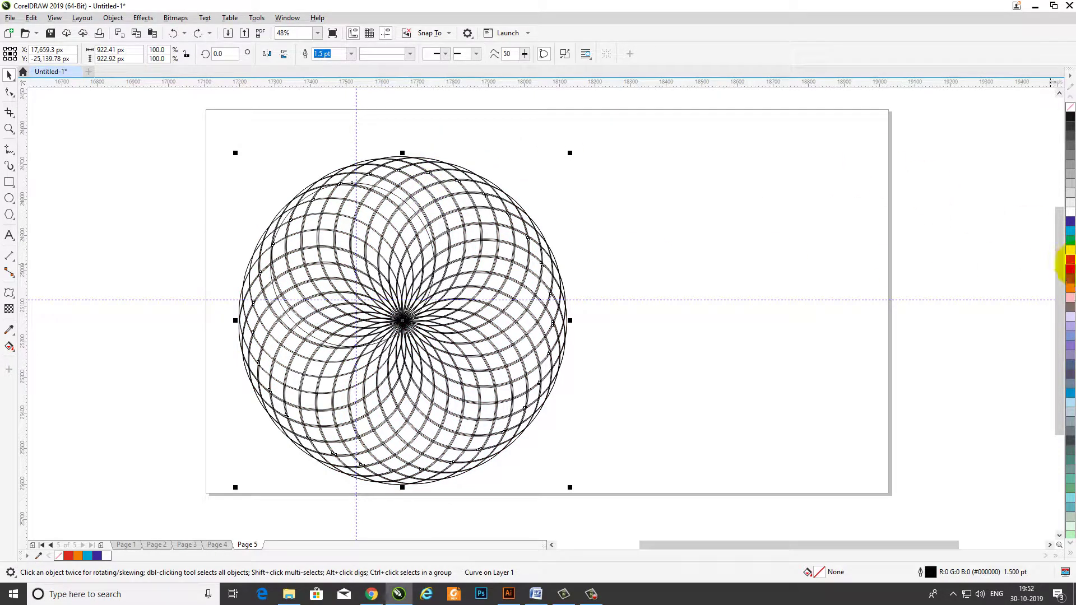
click(1069, 261)
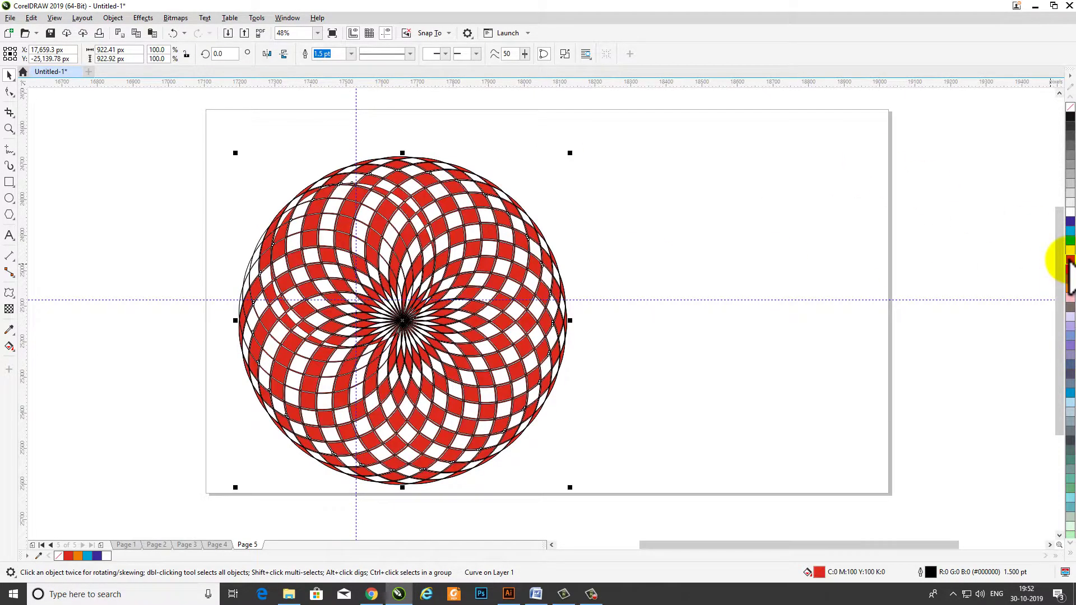
drag(485, 224, 485, 211)
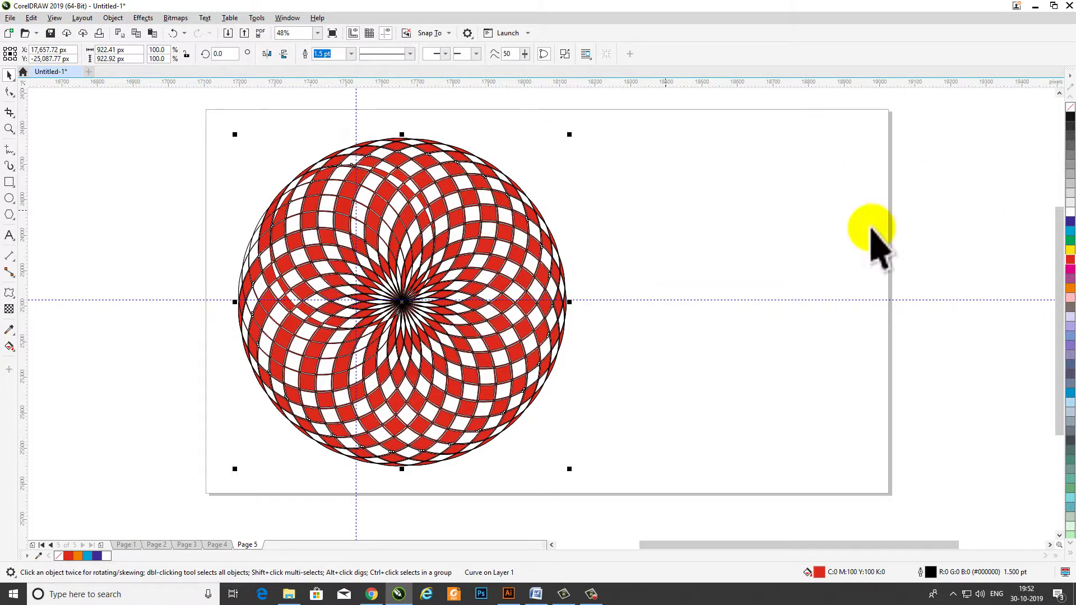
key(ctrl+z)
key(ctrl+z)
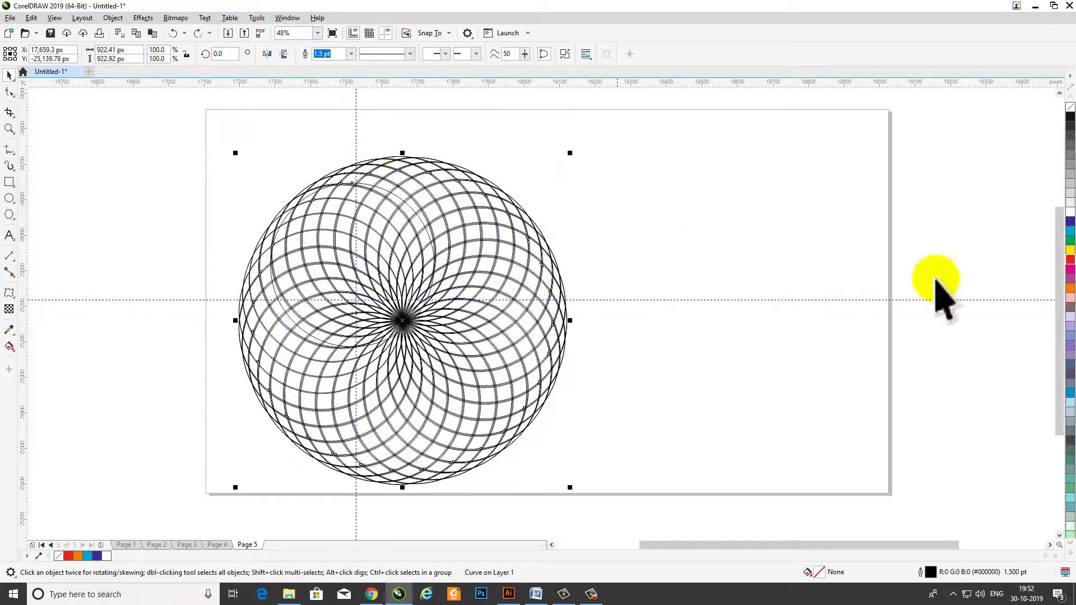
Set the combined pattern's outline colour to red.
right_click(1068, 260)
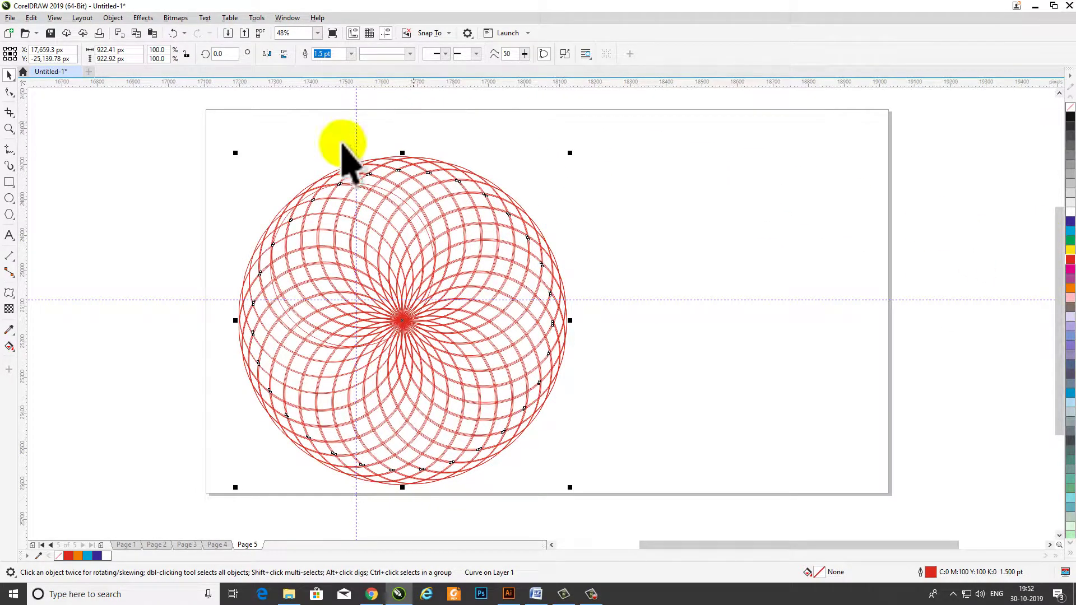
Undo the red outline, then give the combined pattern a red fill and no outline.
key(ctrl+z)
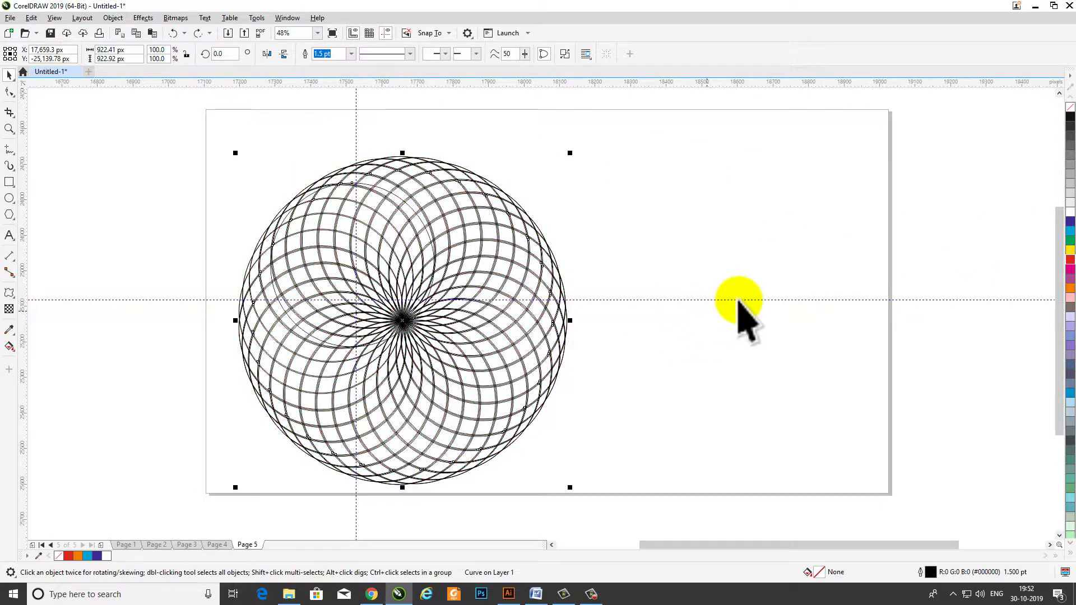
click(1069, 260)
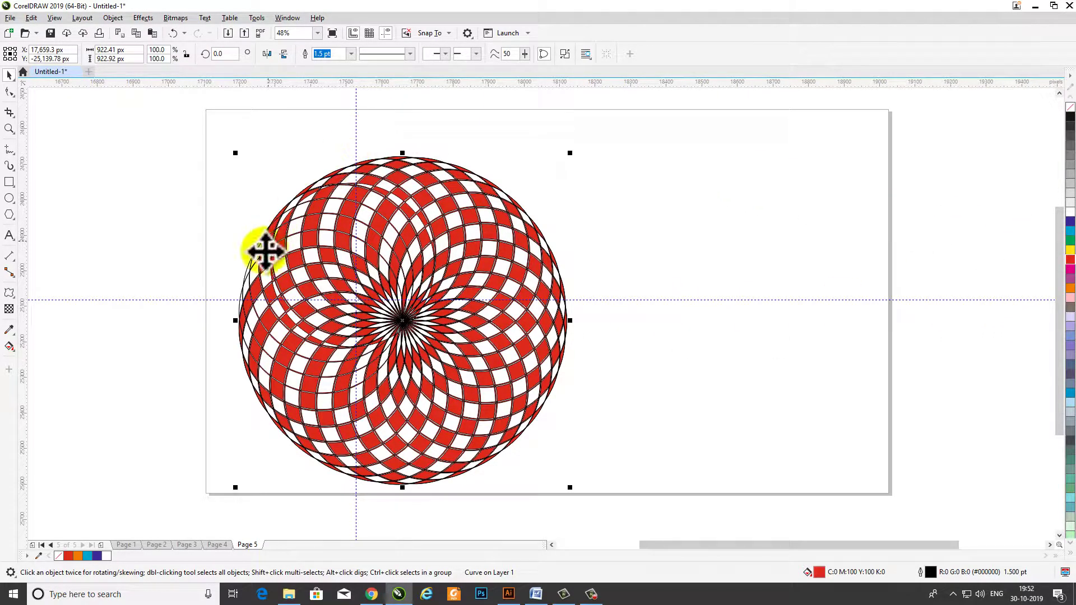
scroll(380, 224, up, 3)
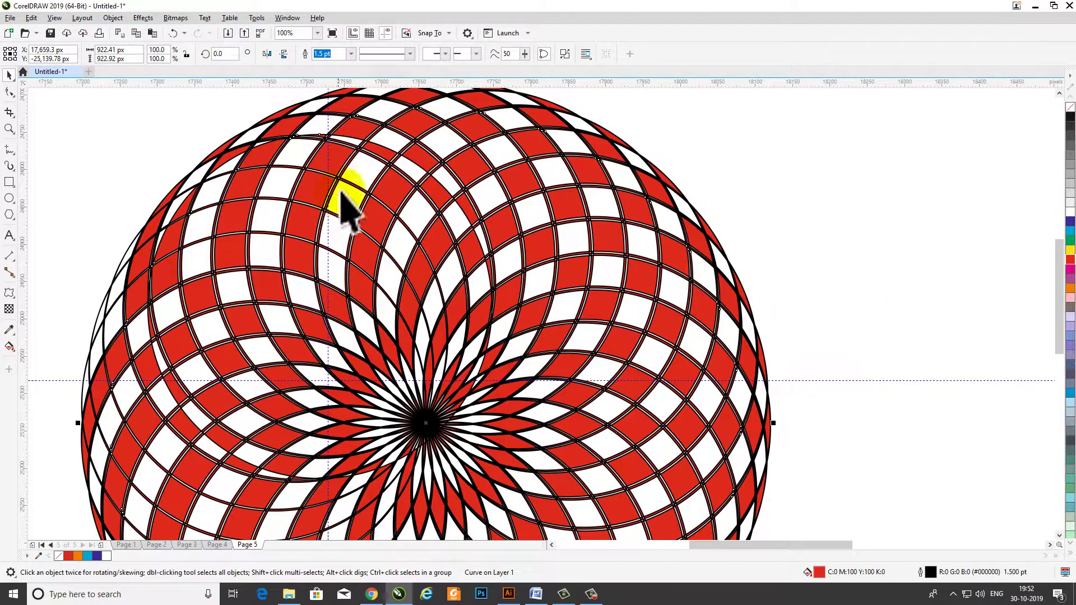
scroll(404, 188, down, 2)
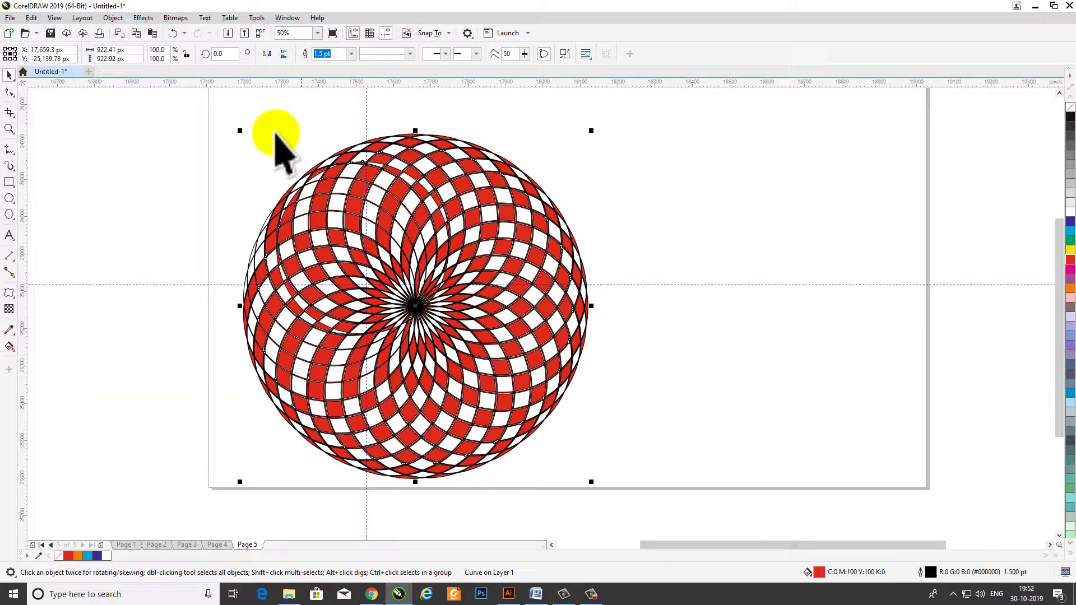
right_click(1069, 106)
Move the red pattern slightly up and to the left on the page and deselect it.
drag(526, 233, 522, 209)
scroll(505, 239, down, 1)
key(F2)
drag(320, 142, 791, 395)
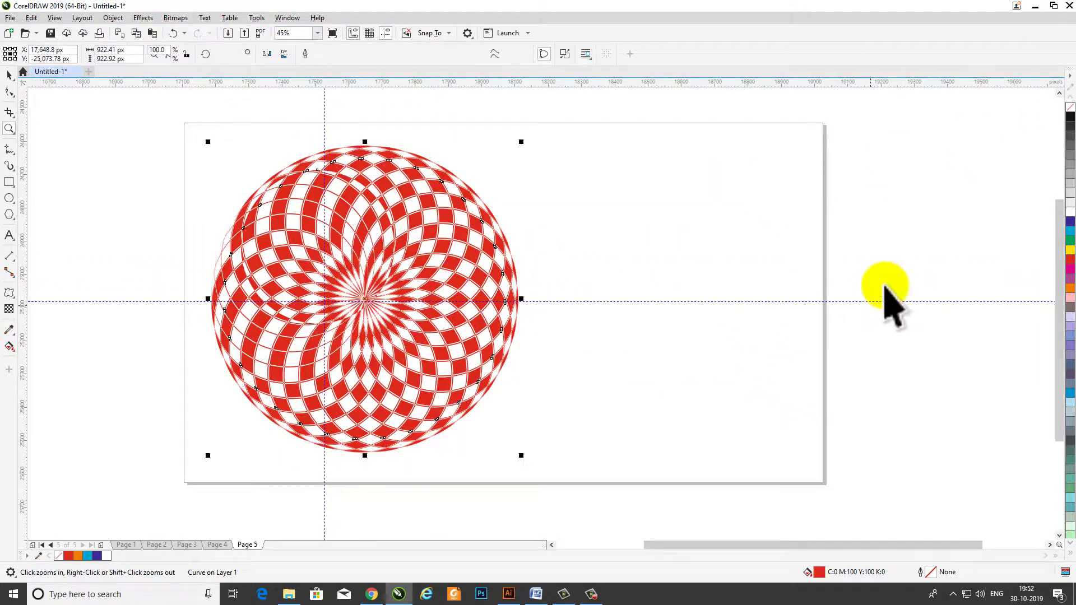
click(907, 255)
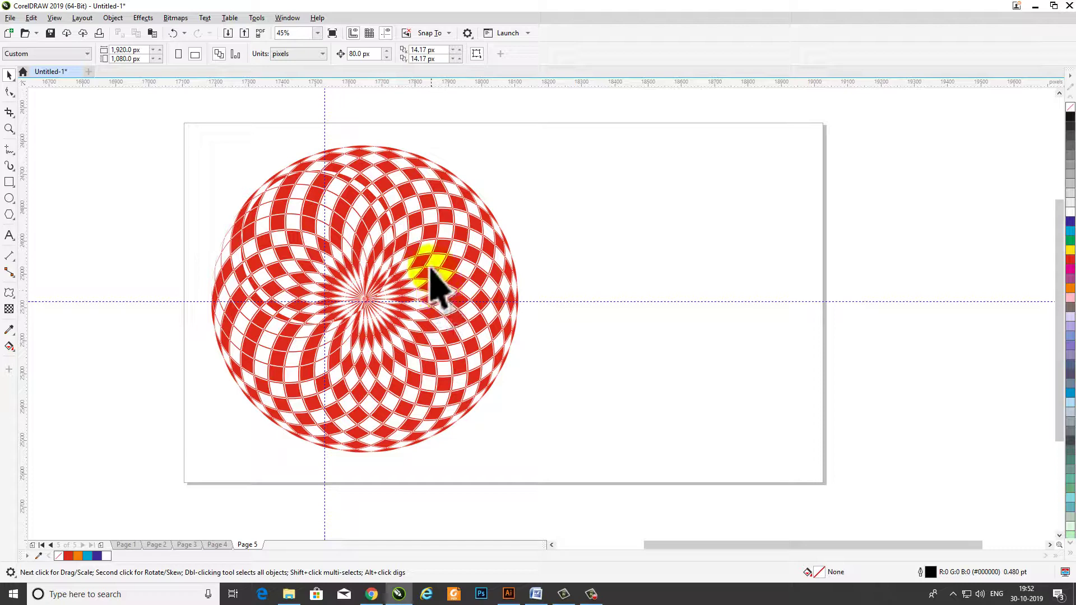
drag(430, 268, 425, 268)
click(664, 224)
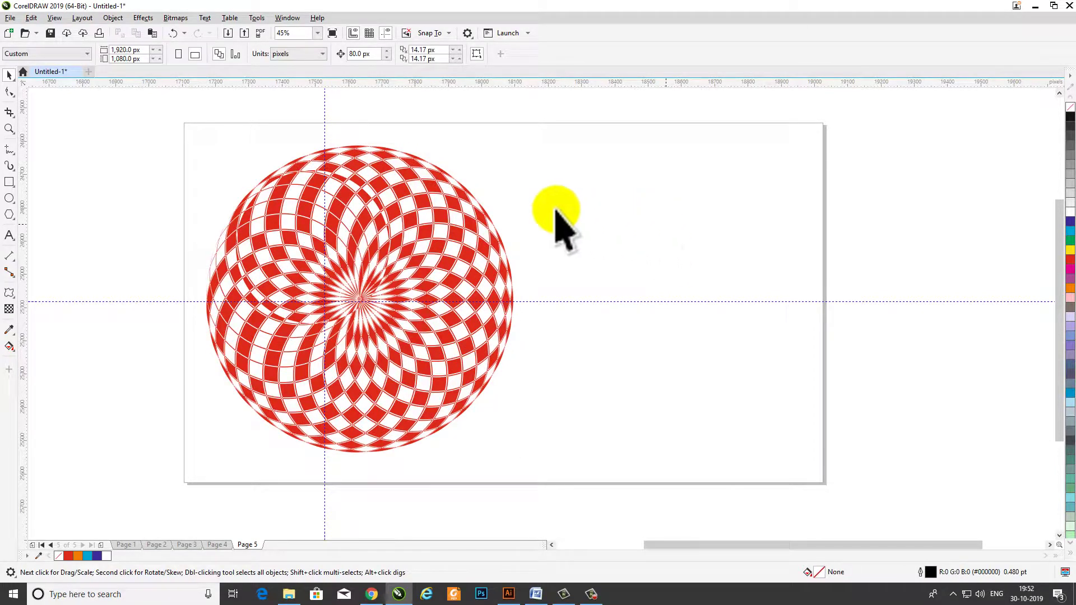
Draw a circle about 426 px in diameter on the empty area right of the red pattern and shift it slightly right.
click(9, 198)
drag(629, 230, 772, 367)
key(space)
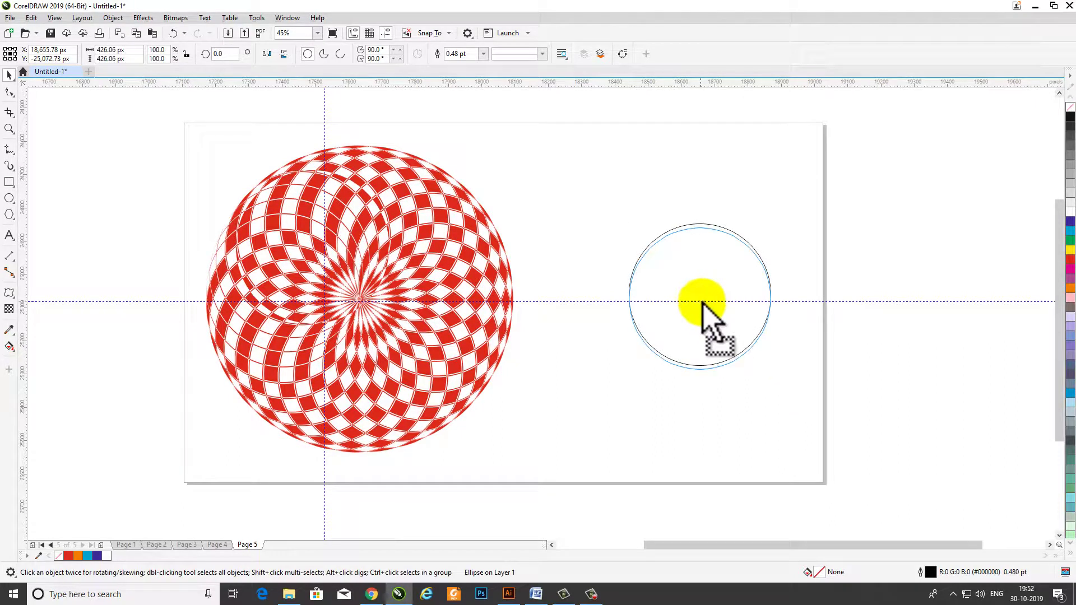
drag(702, 303, 716, 302)
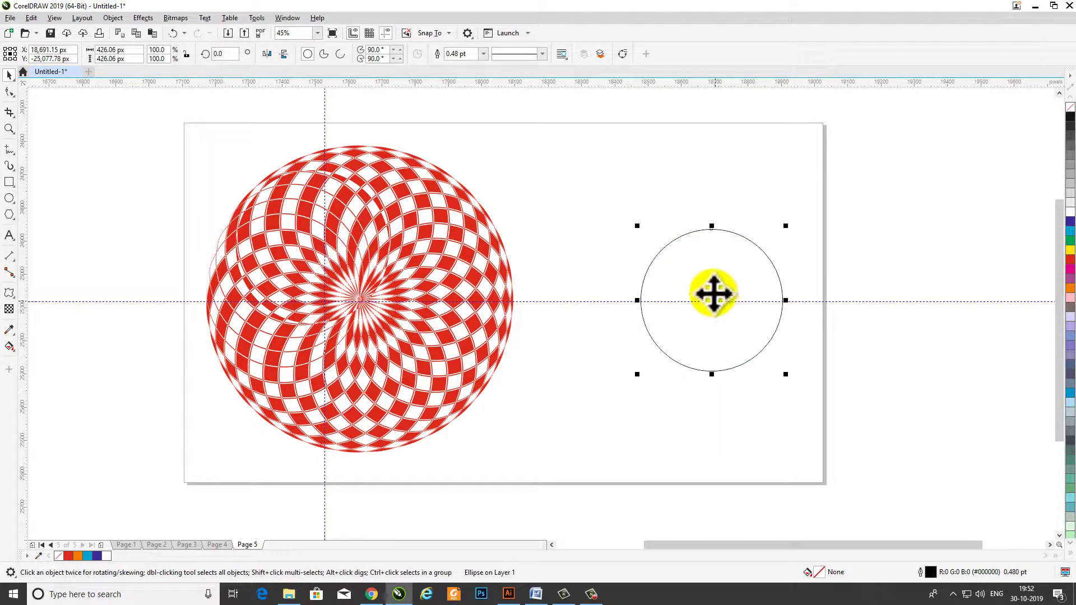
Copy and paste the circle in place, and offset the copy about 24 px left and 3 px up.
click(31, 17)
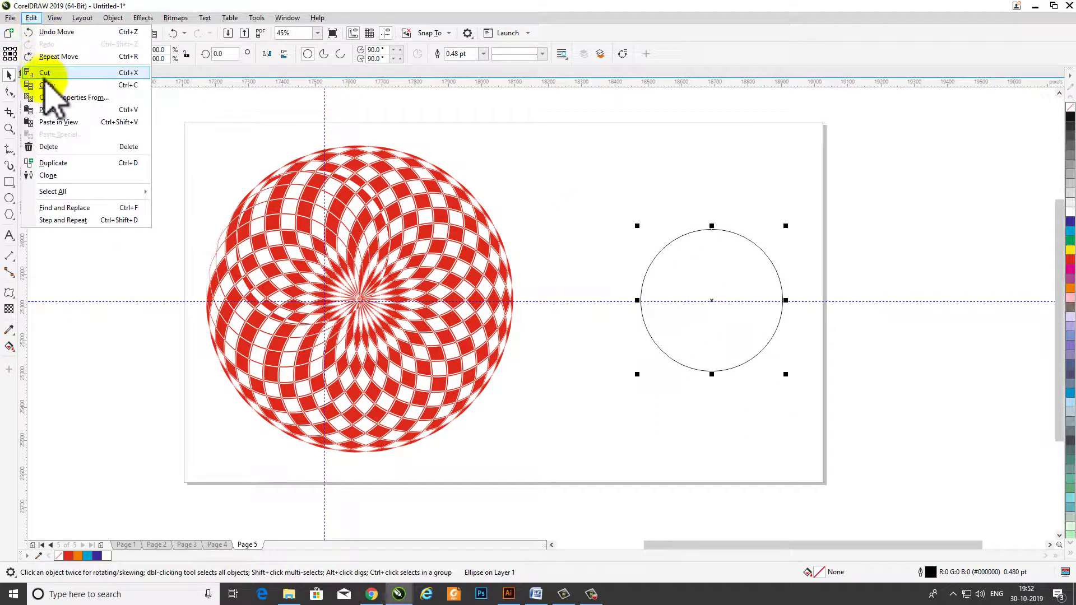
click(46, 85)
click(32, 19)
click(52, 111)
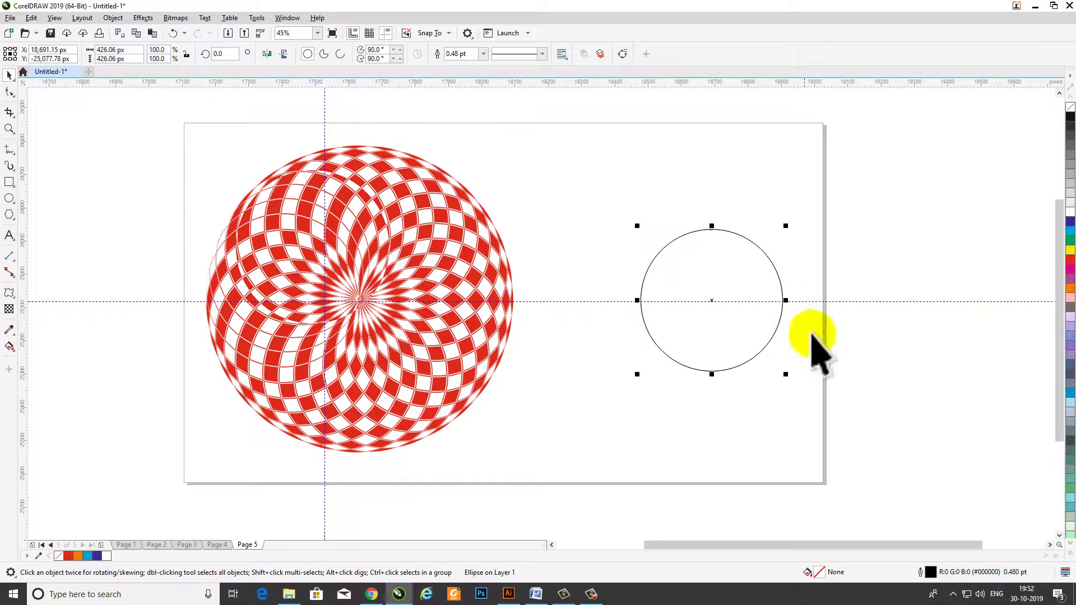
drag(697, 278, 689, 268)
click(835, 426)
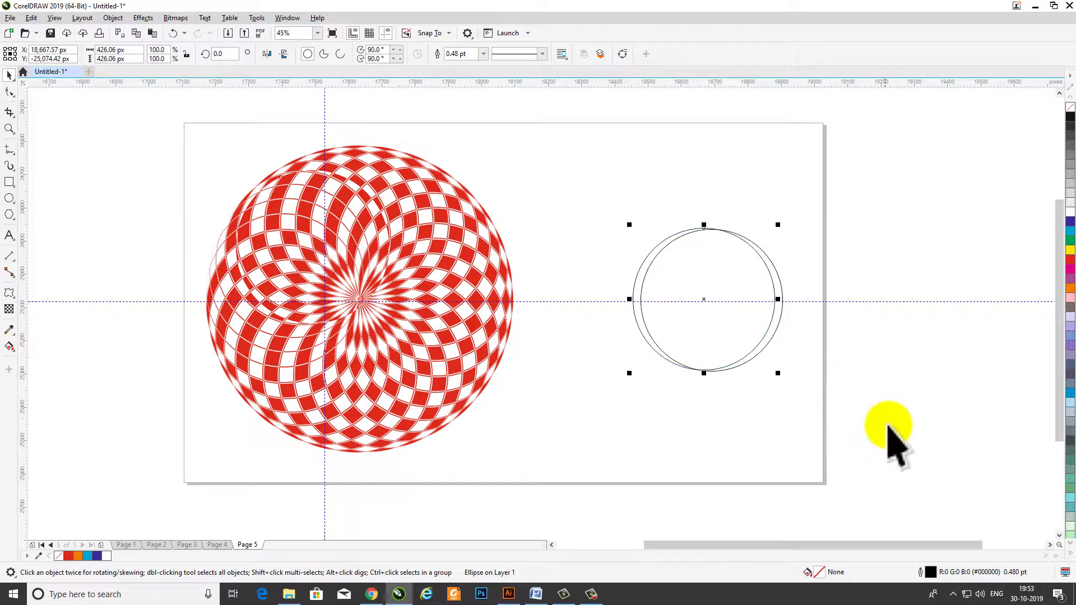
Select both overlapping circles and set their outline width to 2 pt.
drag(889, 425, 618, 218)
click(486, 55)
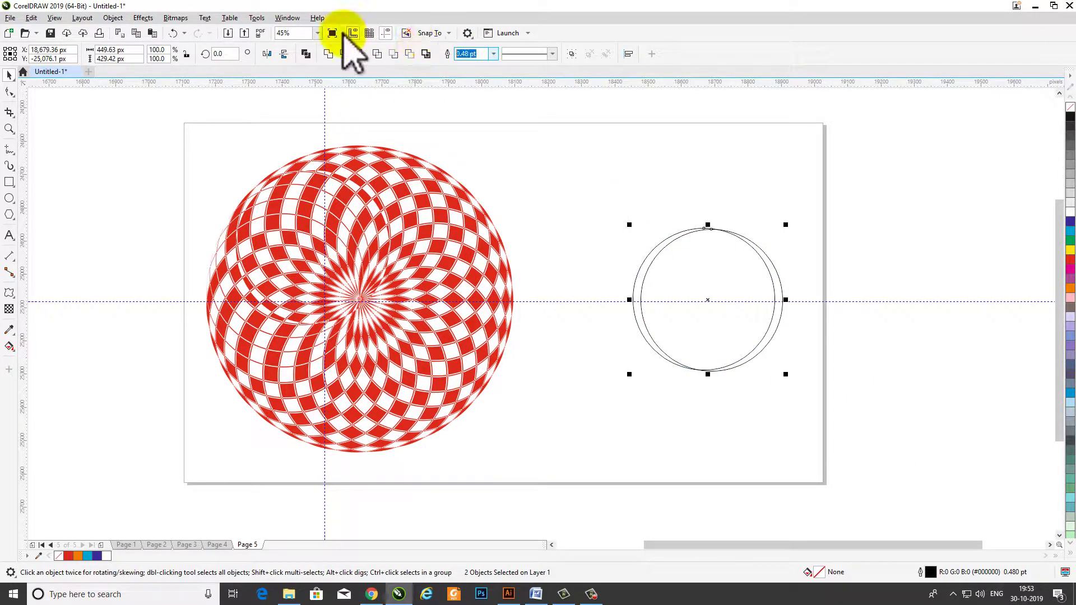
text(2)
key(Return)
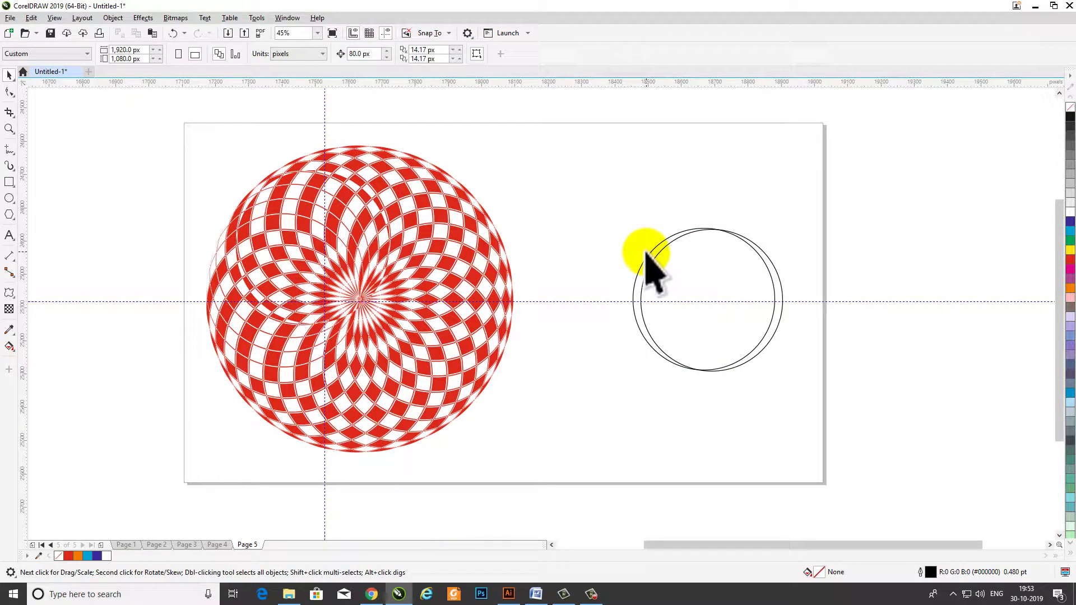
Place the left circle's rotation centre near its lower-right edge and create a copy rotated about 12° clockwise around it.
click(648, 256)
click(651, 255)
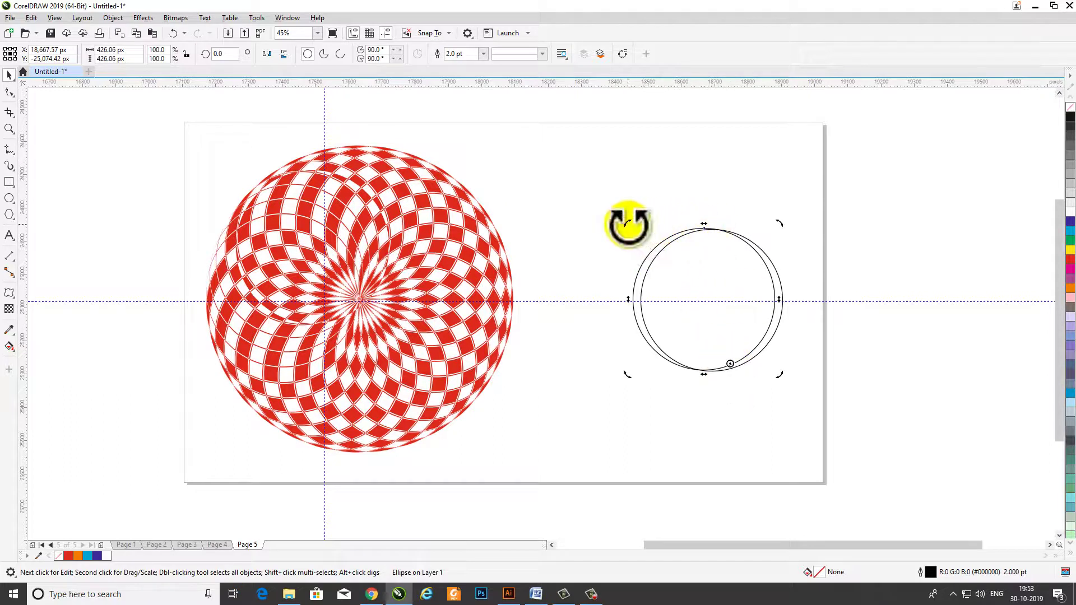
drag(642, 212, 662, 211)
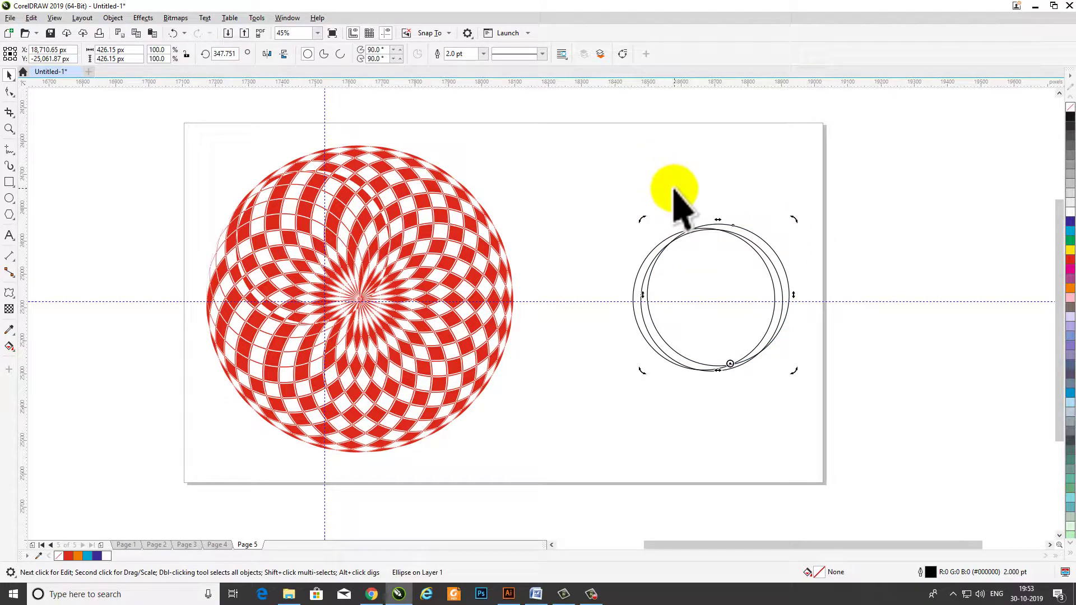
Repeat the rotated circle copy around the same centre until the copies densely fill the full turn.
key(ctrl+r)
key(ctrl+r)
key(ctrl+r)
key(ctrl+r)
key(ctrl+r)
key(ctrl+r)
key(ctrl+r)
key(ctrl+r)
key(ctrl+r)
key(ctrl+r)
key(ctrl+r)
key(ctrl+r)
key(ctrl+r)
key(ctrl+r)
key(ctrl+r)
key(ctrl+r)
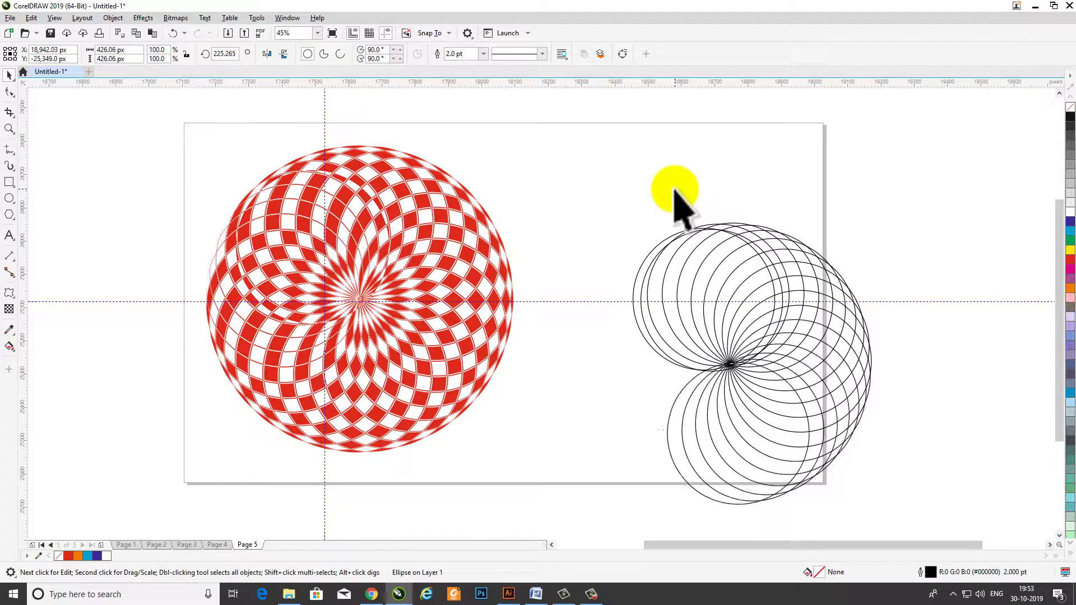
key(ctrl+r)
key(ctrl+r)
key(ctrl+r)
key(ctrl+r)
key(ctrl+r)
key(ctrl+r)
key(ctrl+r)
key(ctrl+r)
key(ctrl+r)
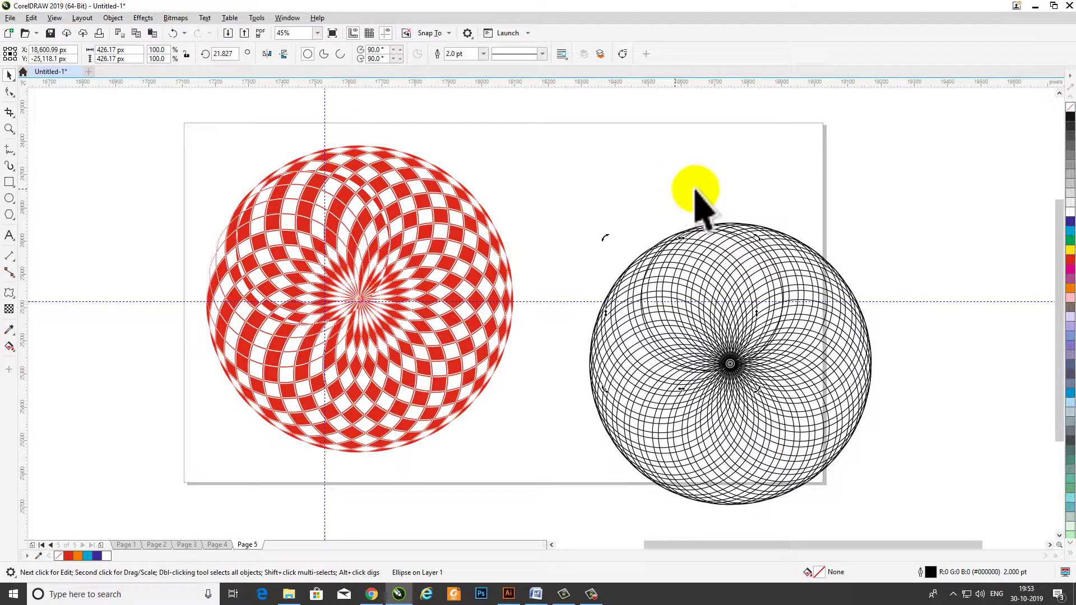
Select all circles of the new pattern, combine them into one curve, and move it up and left onto the page.
scroll(648, 168, down, 2)
drag(860, 429, 586, 169)
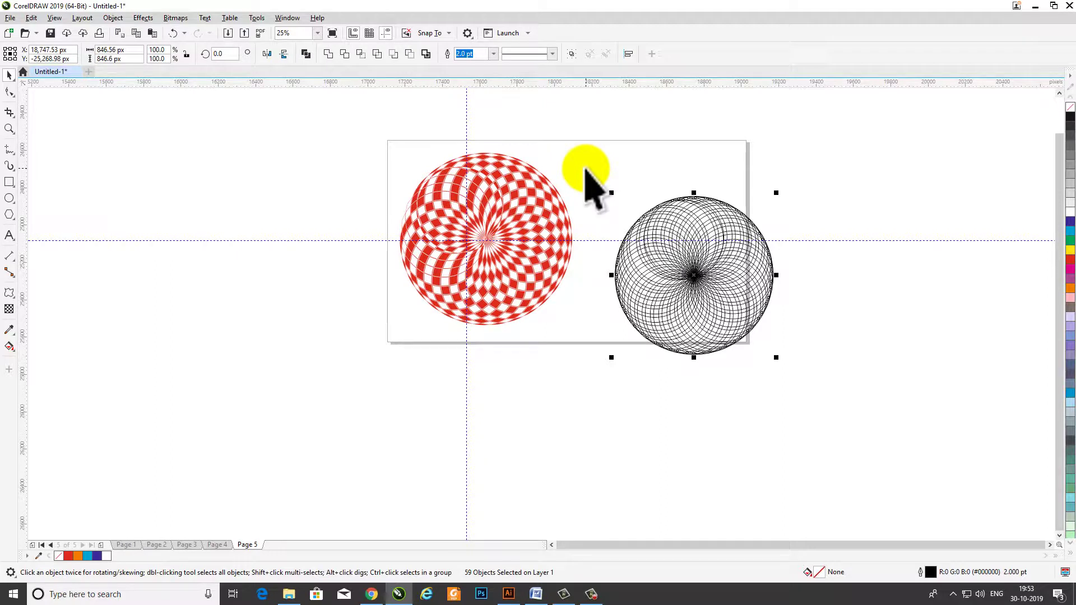
key(ctrl+l)
drag(690, 221, 677, 196)
scroll(711, 193, up, 1)
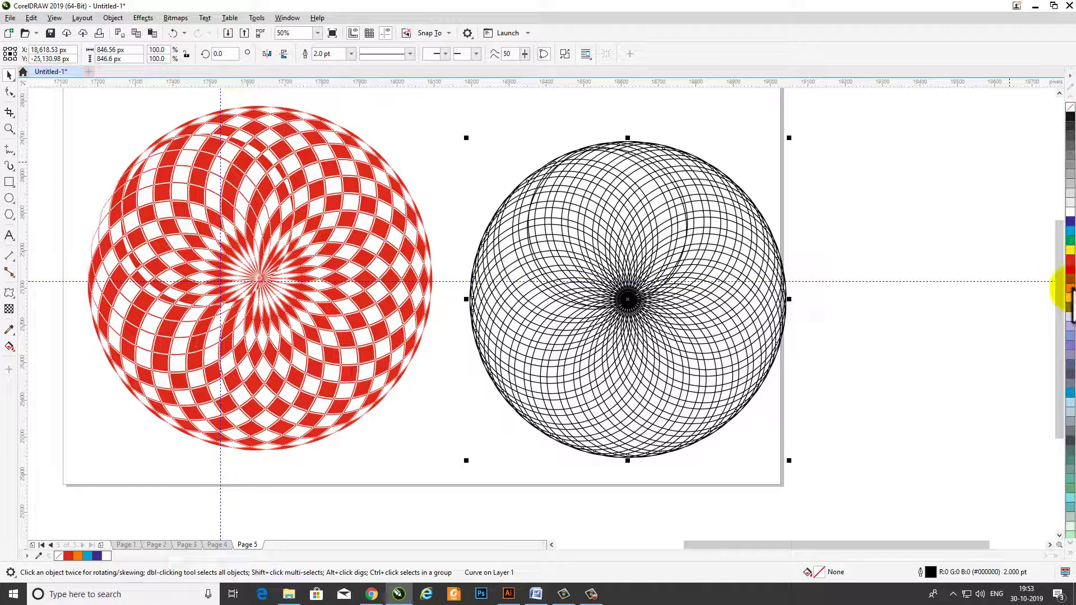
Apply orange as both the fill and the outline colour of the second combined pattern.
click(1069, 287)
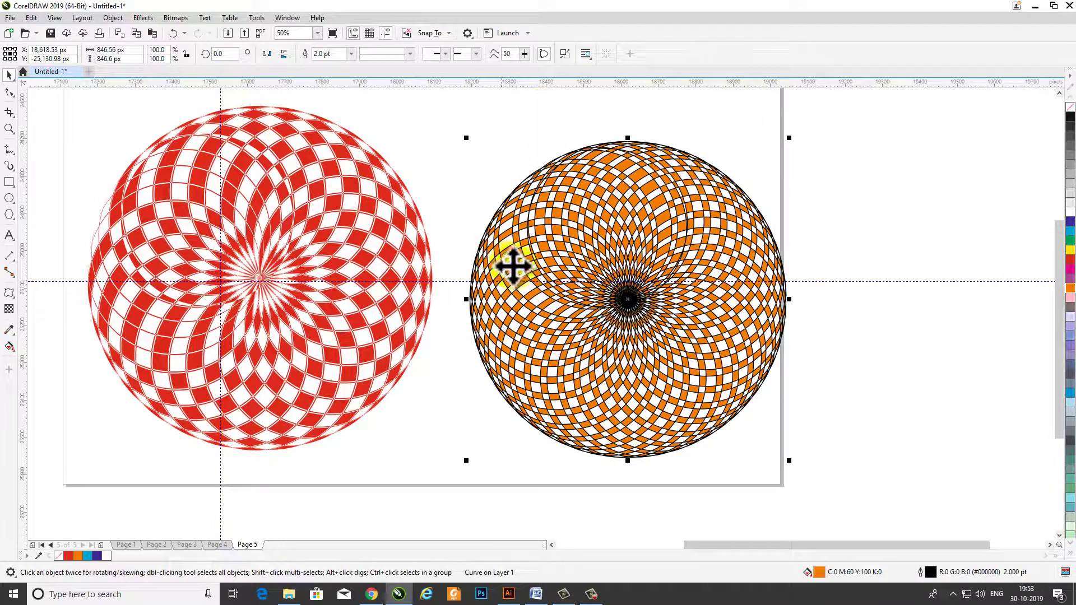
scroll(651, 221, up, 1)
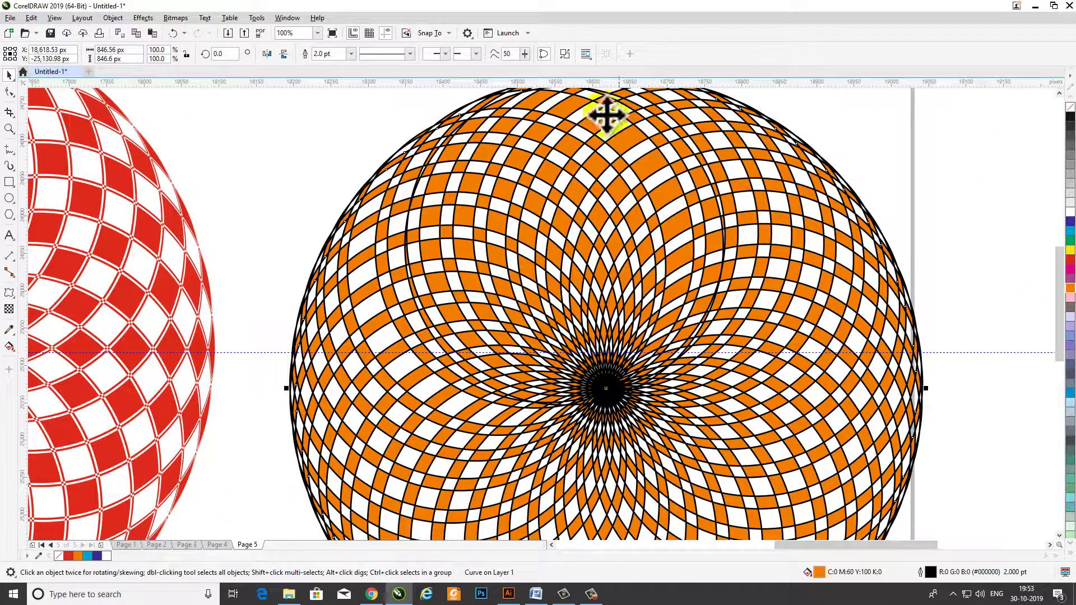
click(502, 238)
scroll(501, 238, down, 1)
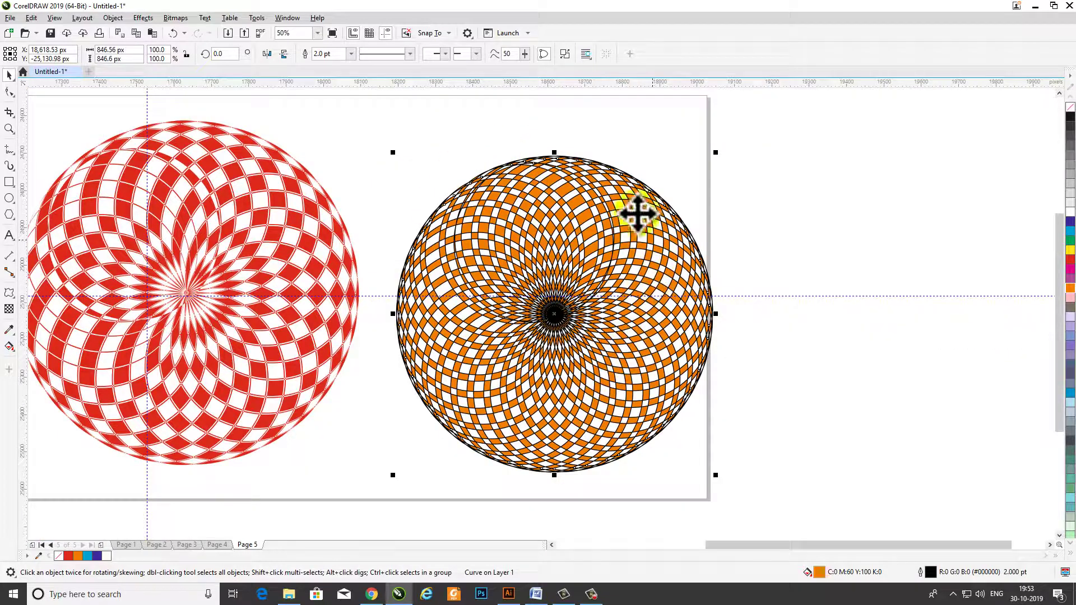
scroll(518, 143, up, 1)
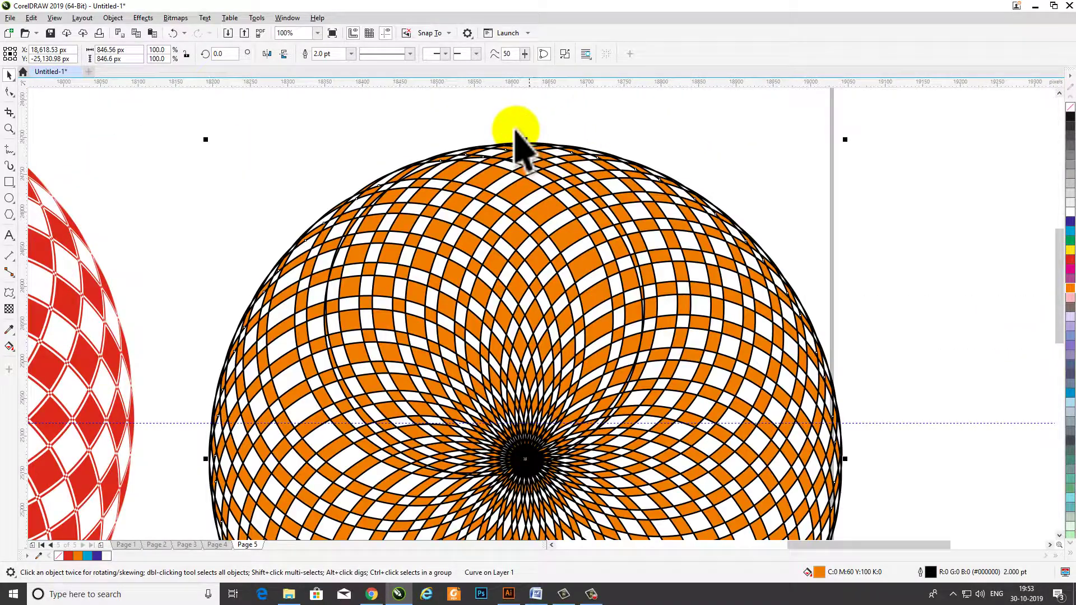
right_click(1070, 288)
scroll(573, 238, down, 1)
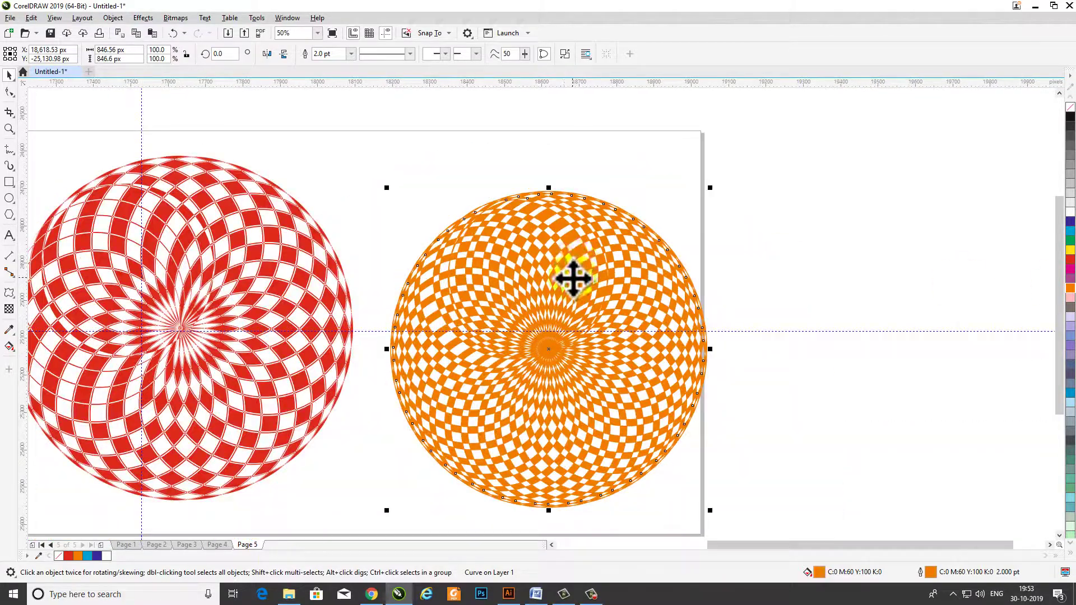
Move the orange pattern slightly up and left beside the red one, and deselect it.
drag(572, 278, 560, 264)
scroll(596, 263, down, 1)
click(732, 266)
key(z)
drag(285, 193, 662, 398)
click(9, 75)
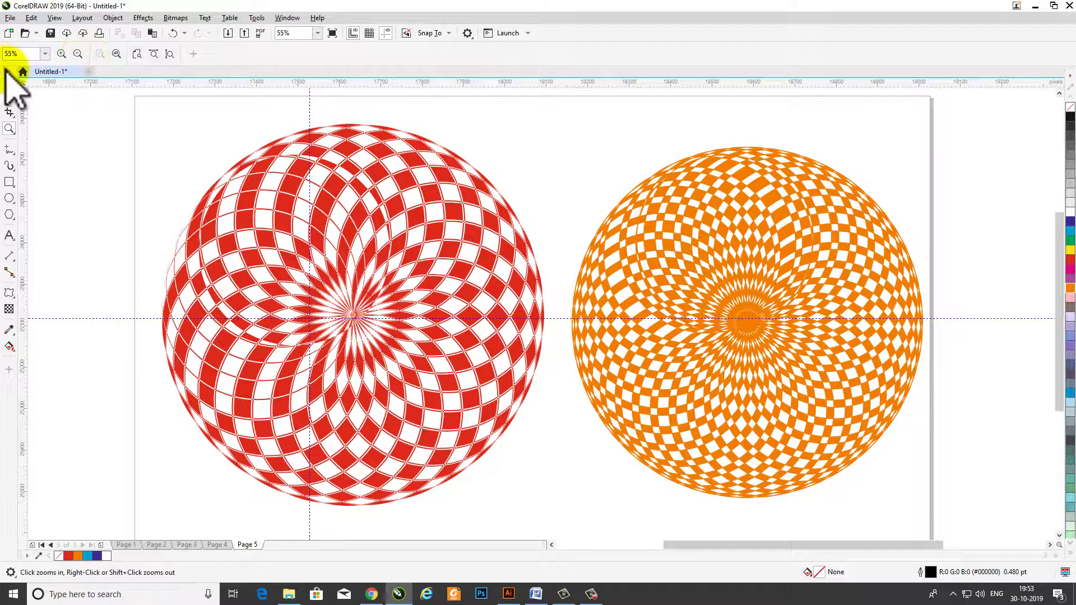